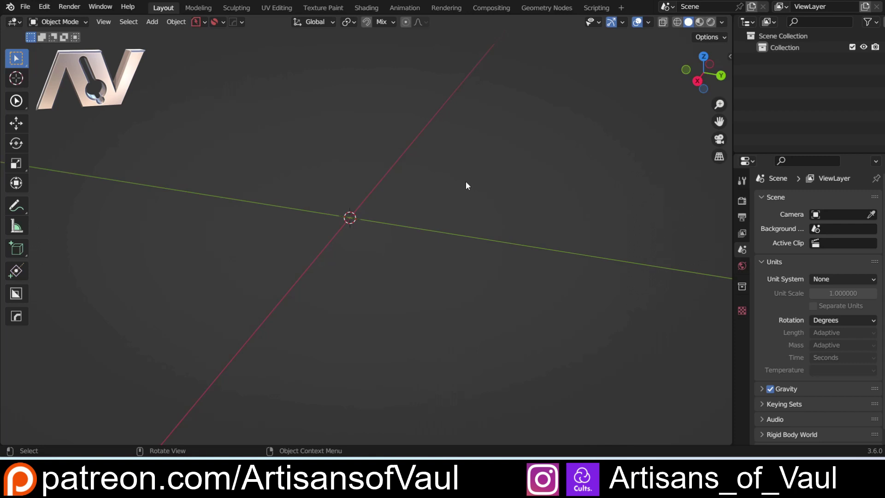
Add a cube at the scene origin and scale it up uniformly by about 3.345
key("shift+a")
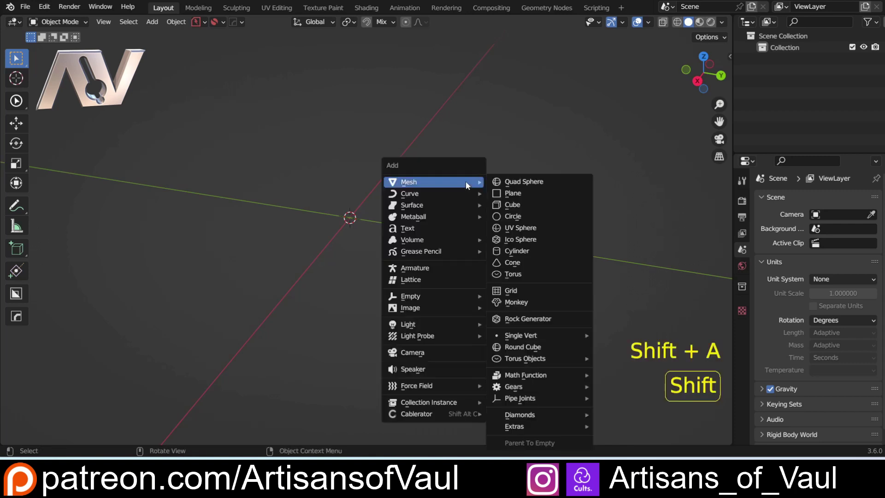
left_click(513, 204)
key("s")
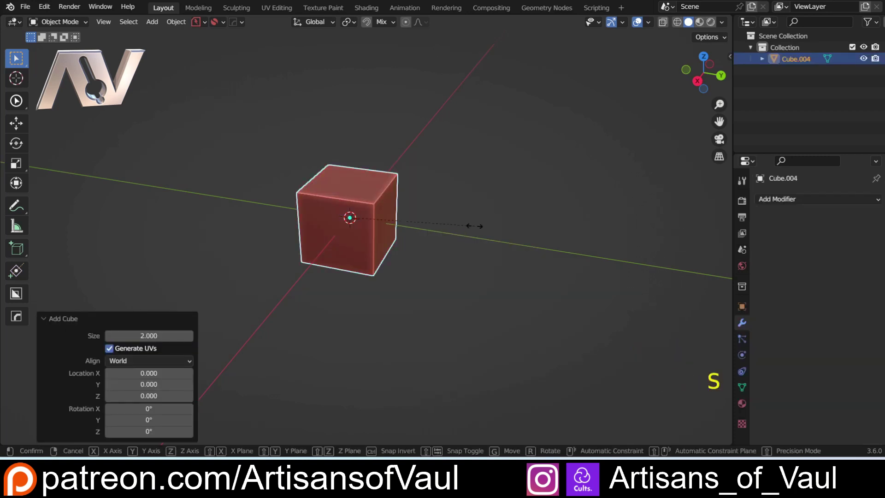
left_click(726, 276)
scroll(402, 236, "down", 4)
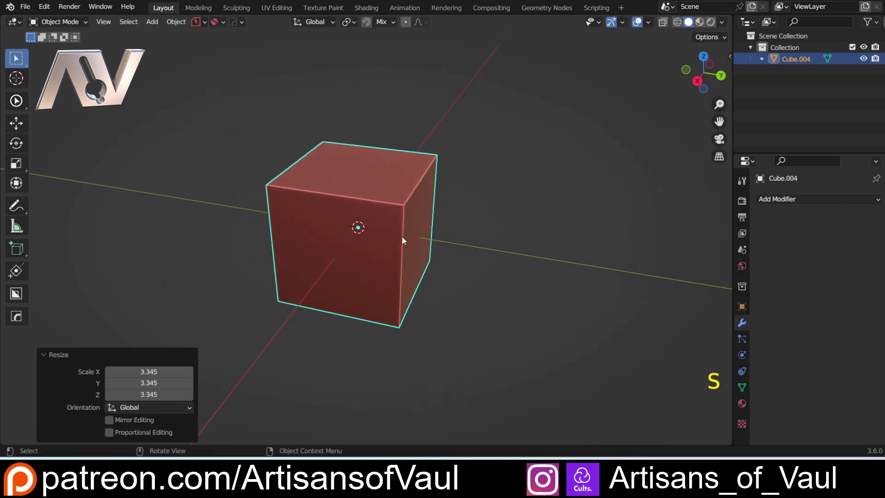
Thin the cube to about 0.353 along X and stretch it to about 1.767 along Y
middle_click_drag(402, 236, 372, 261, "shift")
key("s")
key("y")
key("x")
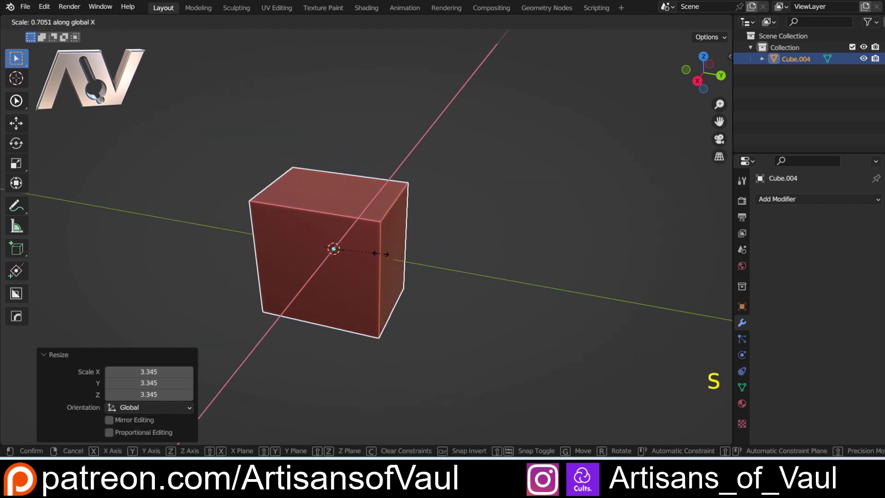
left_click(355, 259)
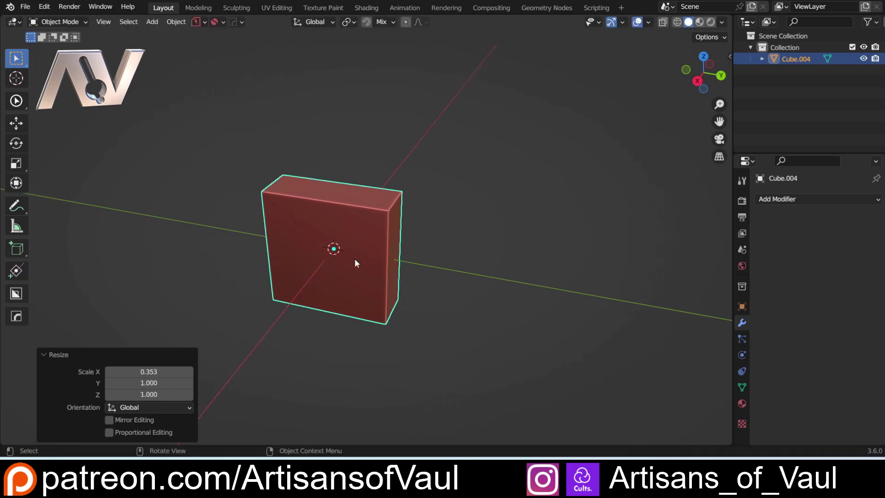
key("s")
key("y")
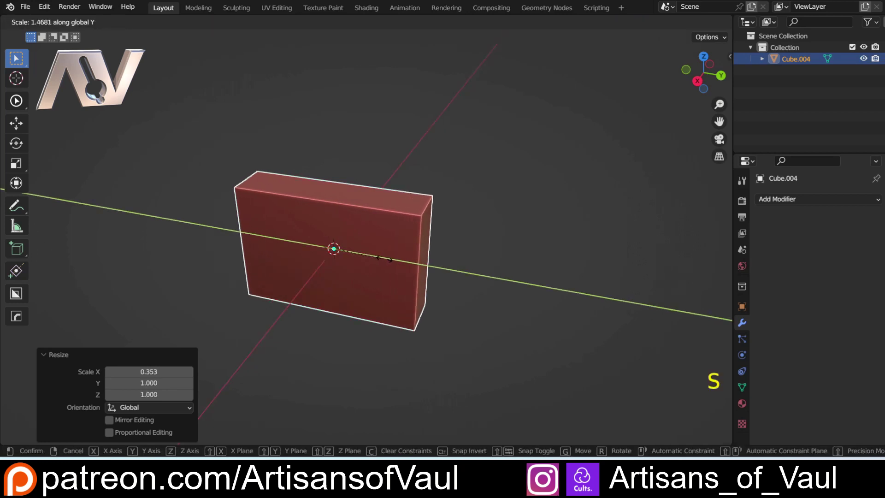
left_click(405, 269)
Narrow the block slightly along Y in the side view and apply its scale
left_click(723, 75)
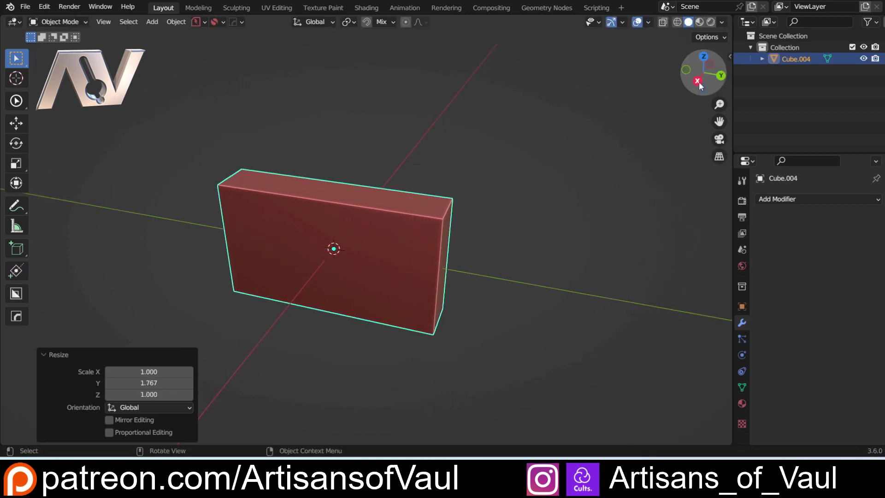
middle_click_drag(524, 162, 340, 166, "shift")
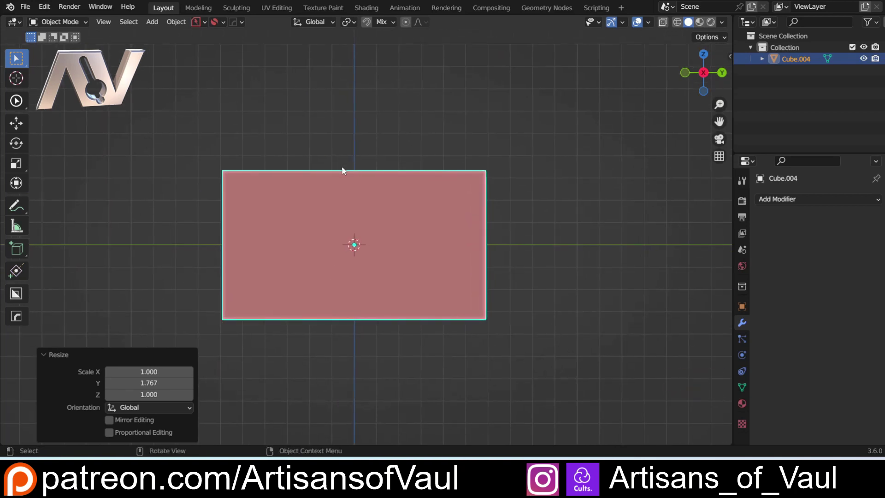
key("s")
key("y")
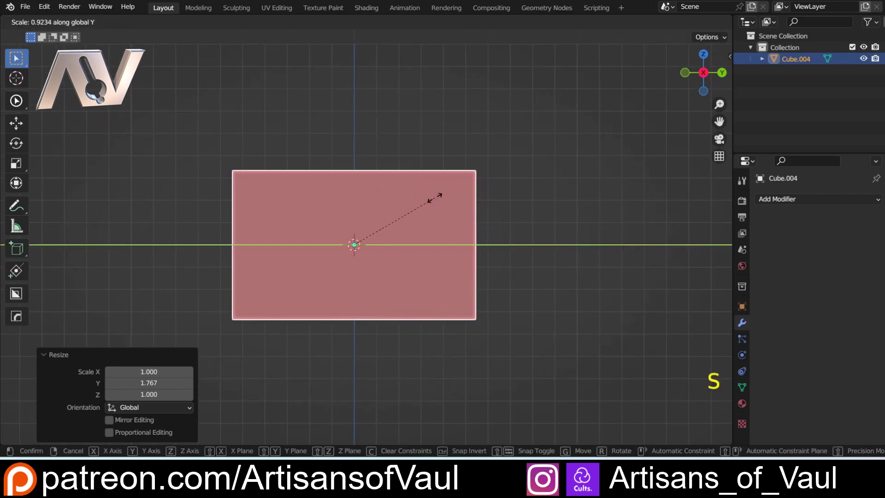
left_click(407, 178)
middle_click_drag(279, 156, 284, 214, "shift")
key("ctrl+a")
left_click(280, 180)
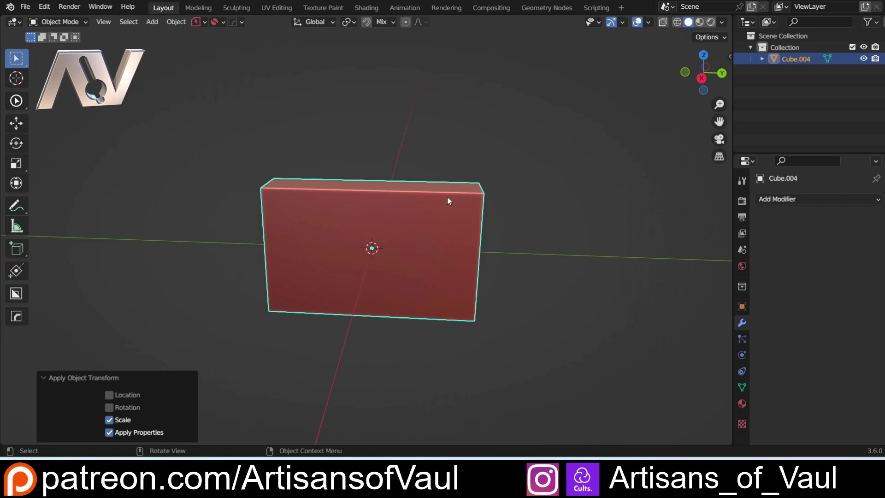
Cut a rectangular notch through the block's -Y edge with a BoxCutter box, keeping the cutter as a live boolean
left_click(702, 79)
scroll(240, 195, "down", 2, "shift")
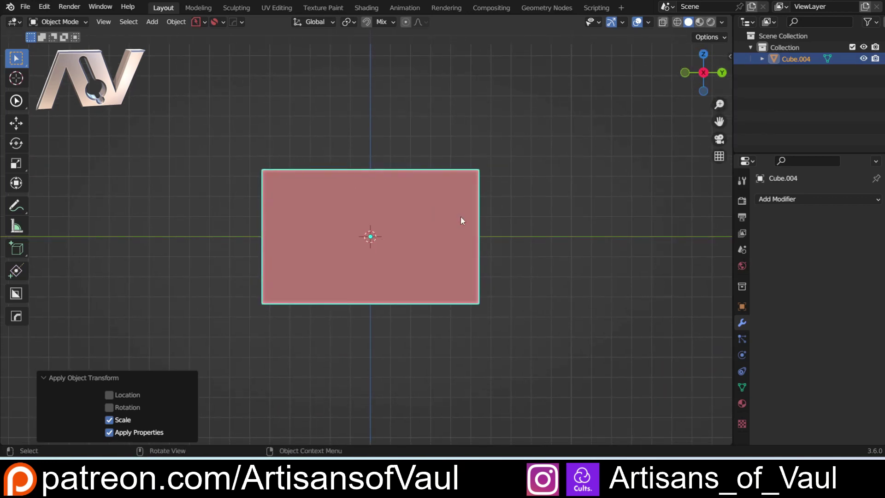
middle_click_drag(209, 204, 232, 191, "shift")
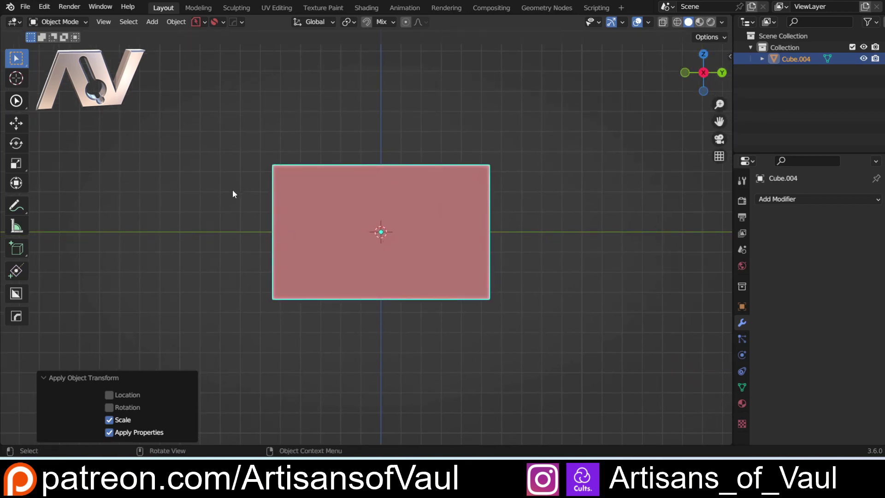
key("alt+w")
scroll(255, 187, "up", 2)
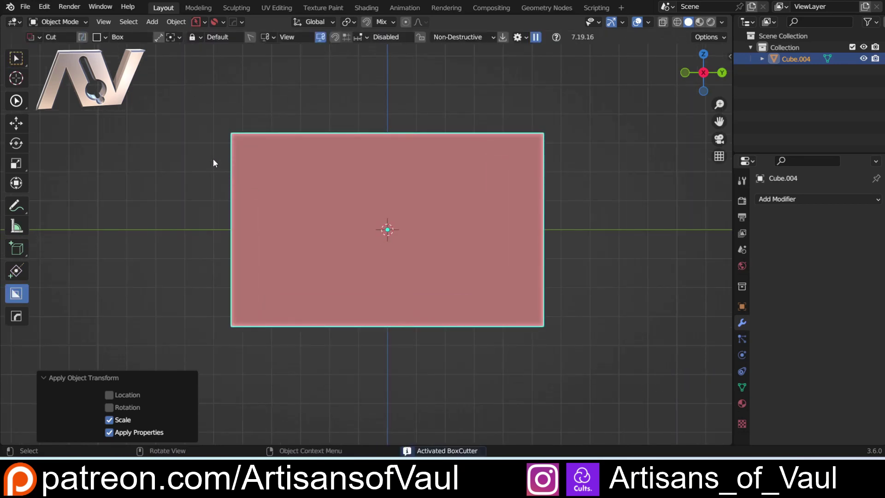
mouse_move(213, 159)
left_mouse_down()
mouse_move(270, 204)
mouse_move(274, 299)
mouse_move(299, 301)
left_mouse_up()
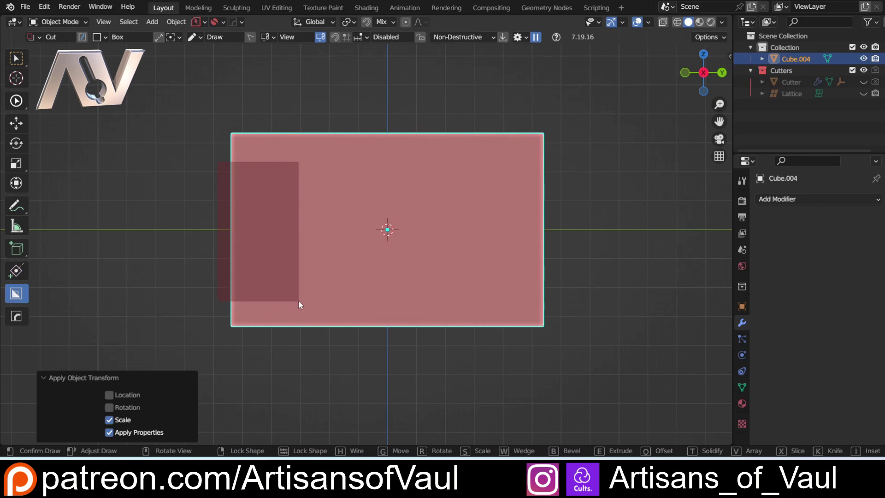
left_click_drag(297, 300, 294, 280)
middle_click_drag(294, 280, 386, 296)
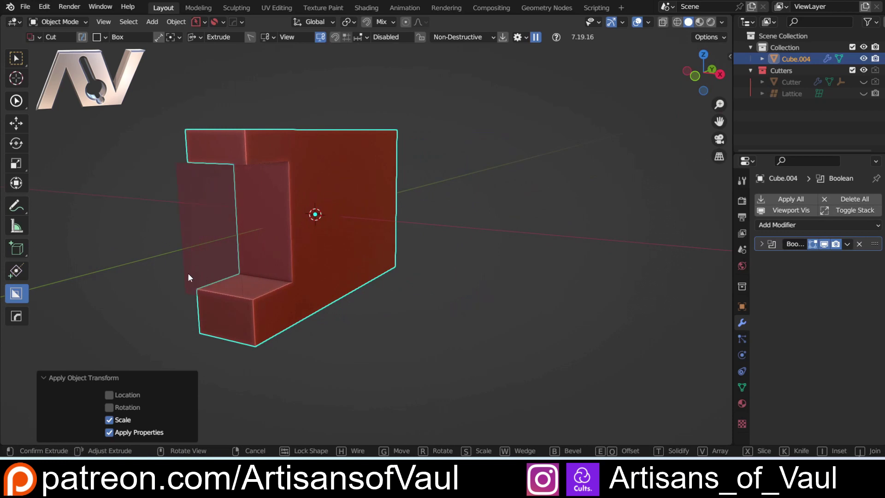
key("shift")
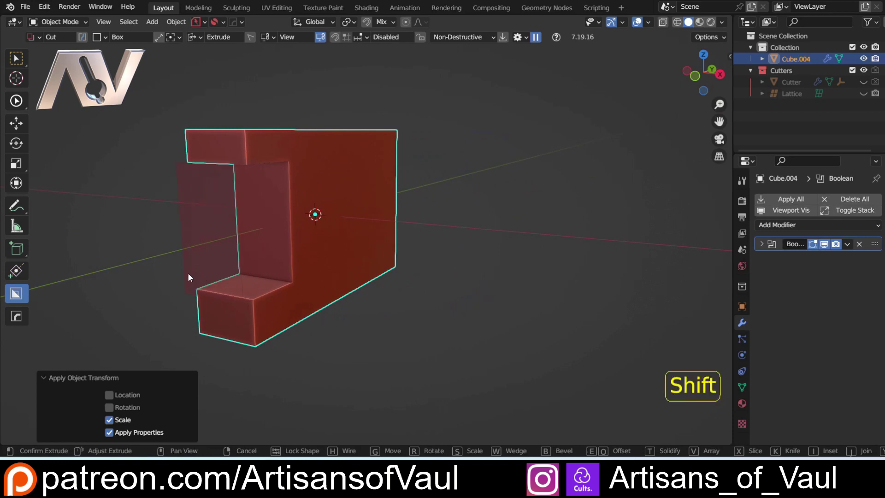
left_click(187, 272)
middle_click_drag(187, 273, 309, 237)
Hide the notch cutter, reselect the block and bring its boolean cutter back with the Hard Ops boolean scroll
key("h")
left_click(366, 226)
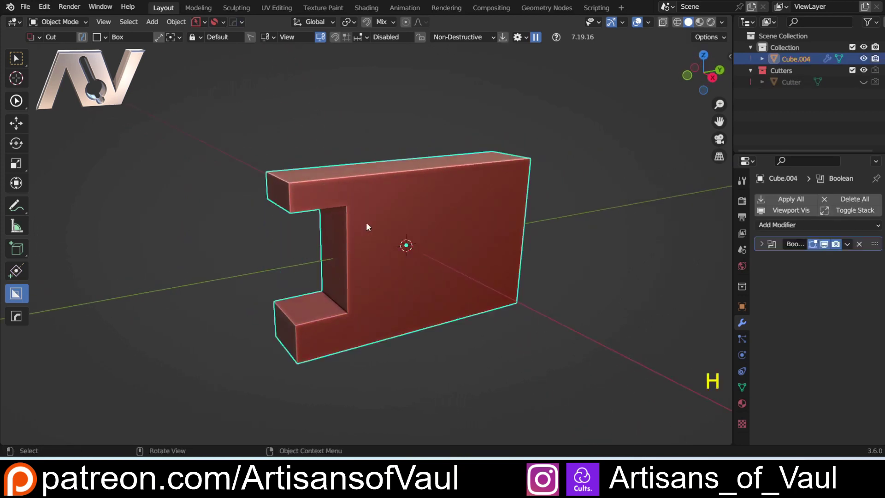
key("q")
left_click(367, 236)
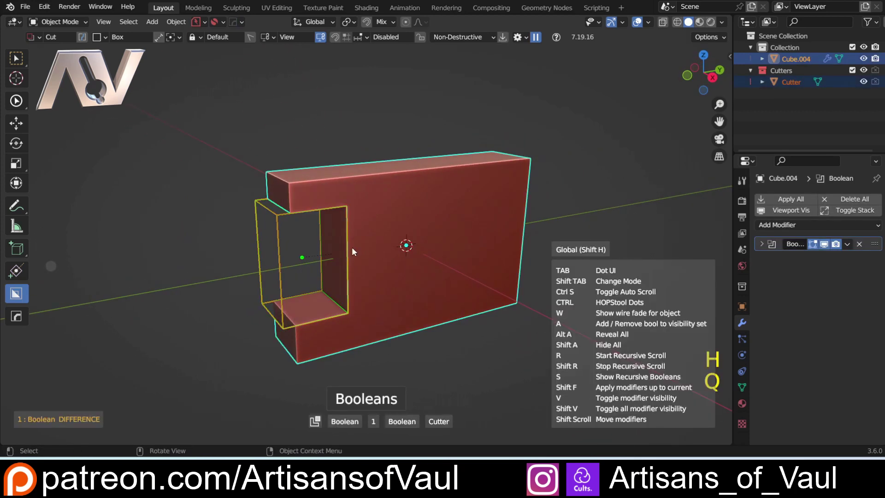
left_click(275, 250)
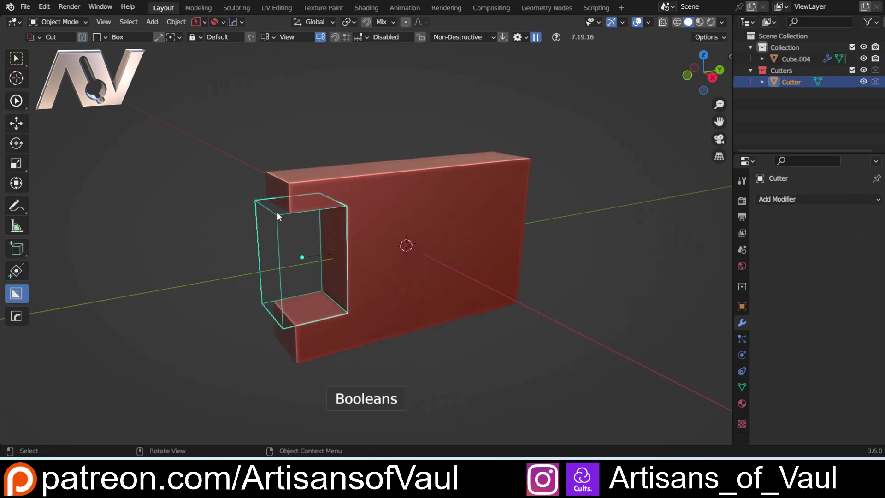
Mirror the notch cutter across the block along Z and Y with the Hard Ops mirror gizmo
middle_click_drag(312, 268, 306, 239)
left_click(706, 74)
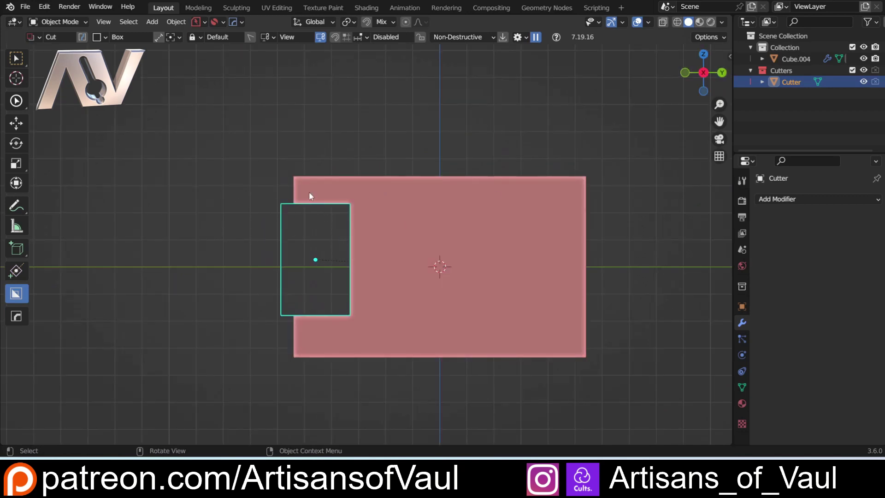
scroll(291, 180, "up", 3)
scroll(272, 200, "down", 2, "shift")
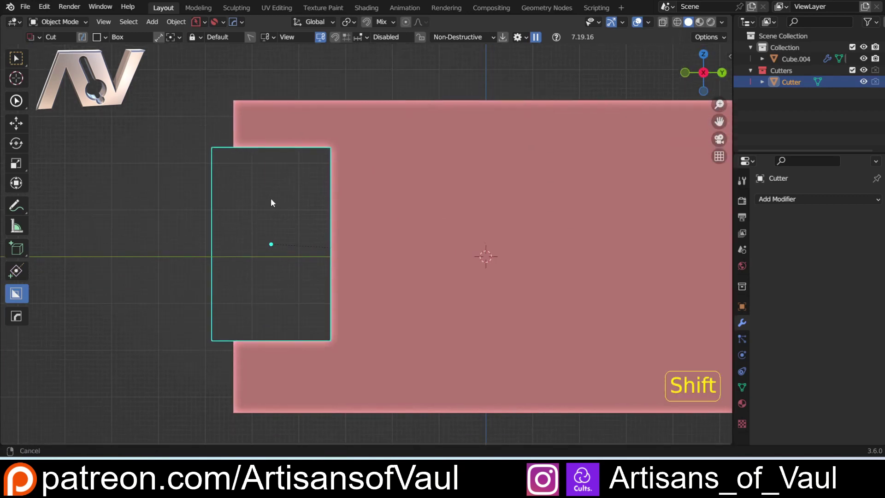
scroll(364, 216, "down", 3)
left_click(417, 206, "shift")
scroll(399, 253, "down", 3, "shift")
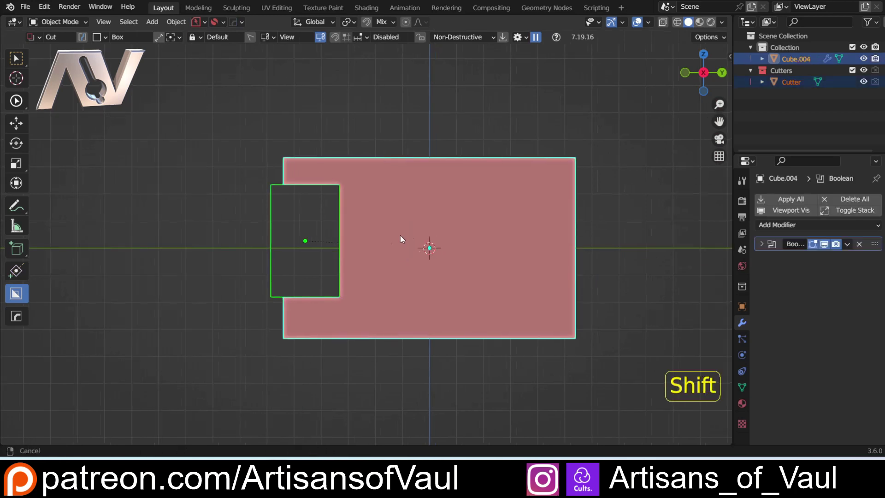
key("alt+x")
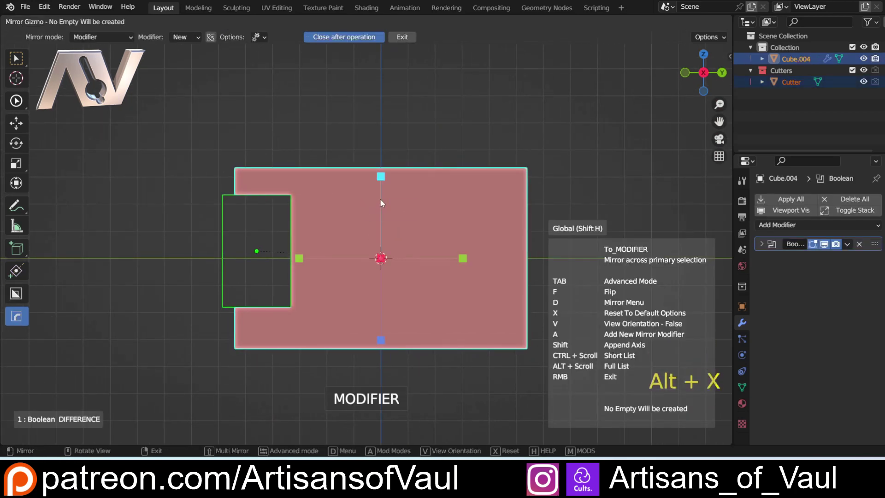
left_click(381, 176, "shift")
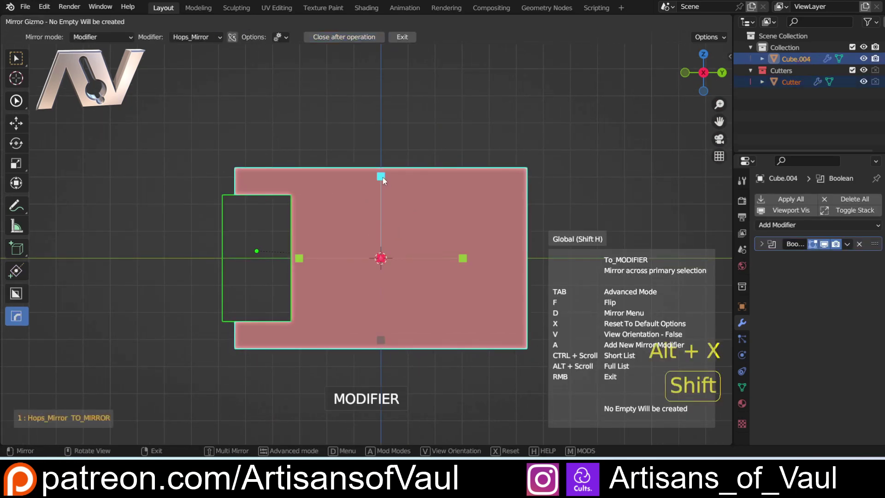
left_click(300, 258)
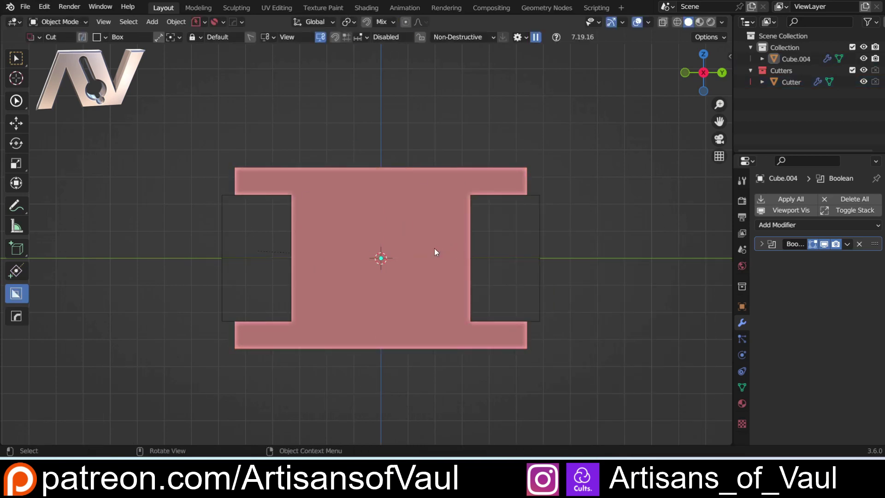
Collapse the cutter's mirror modifier settings and hide the cutter object
left_click(223, 218)
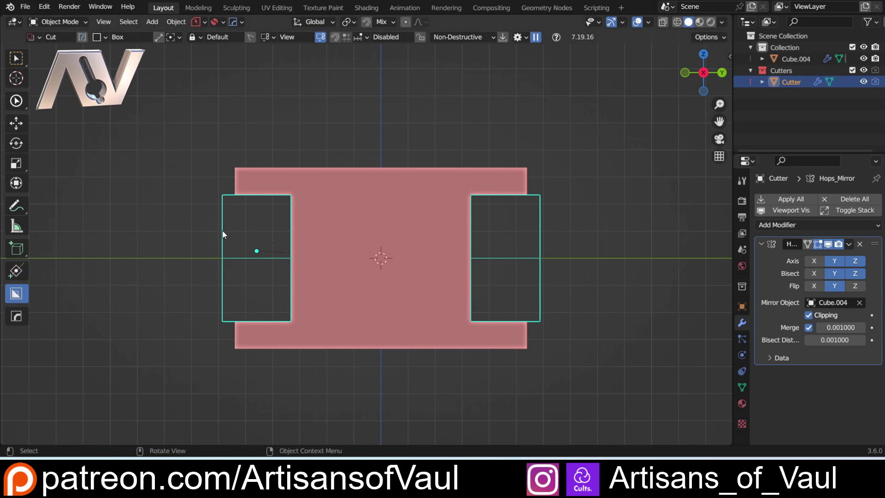
left_click(761, 244)
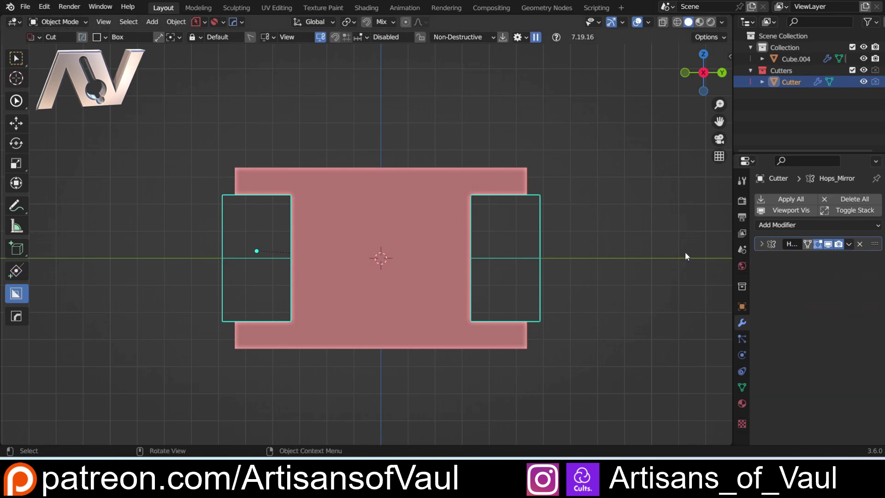
left_click(188, 165)
left_click(222, 220)
key("h")
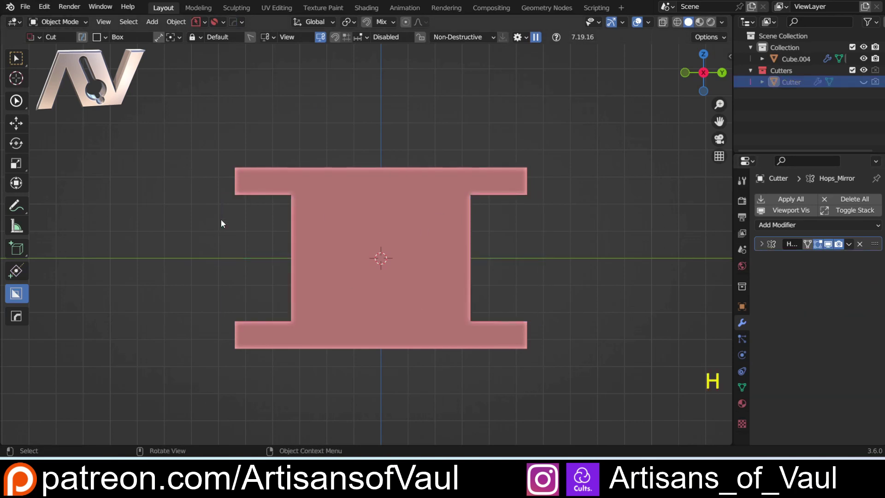
Cut a thin vertical slot through the block's full height, just inside the -Y notch, with a BoxCutter box
scroll(231, 213, "down", 2)
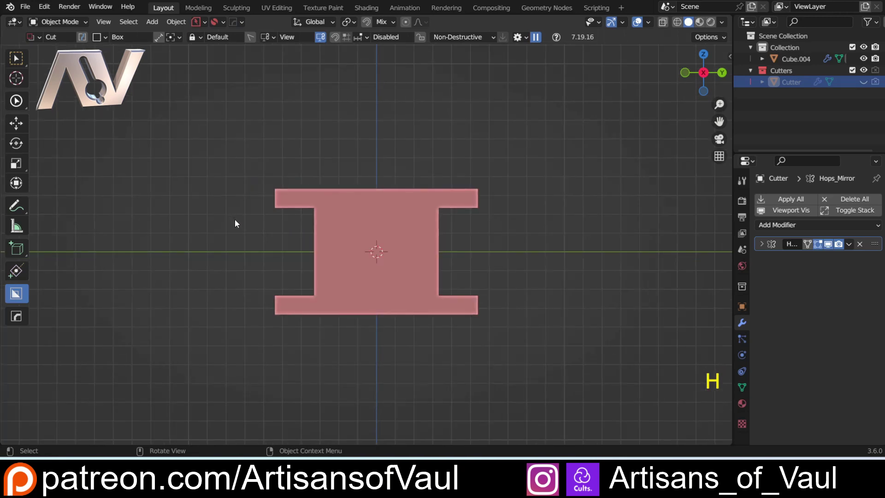
scroll(234, 220, "up", 2)
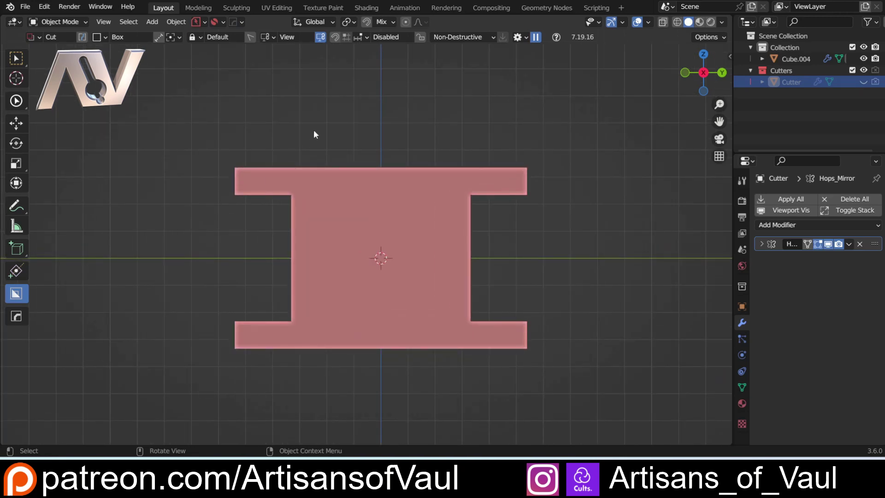
middle_click_drag(321, 180, 296, 170, "shift")
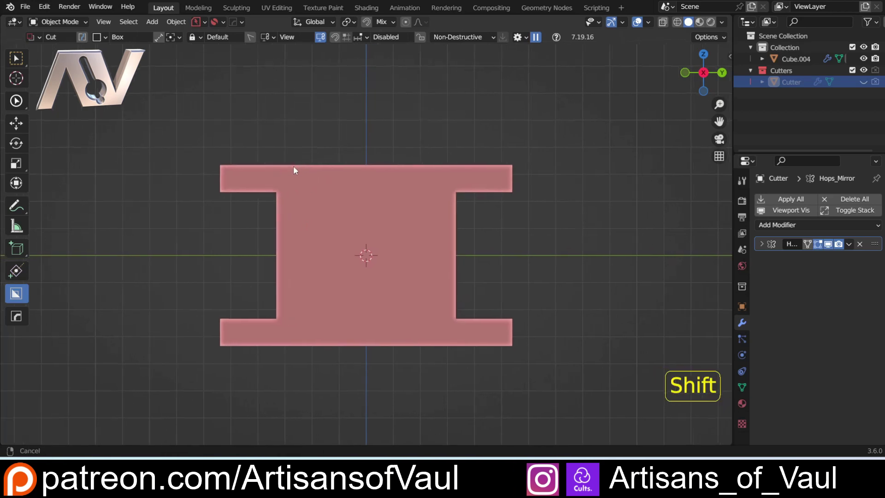
left_click(310, 189)
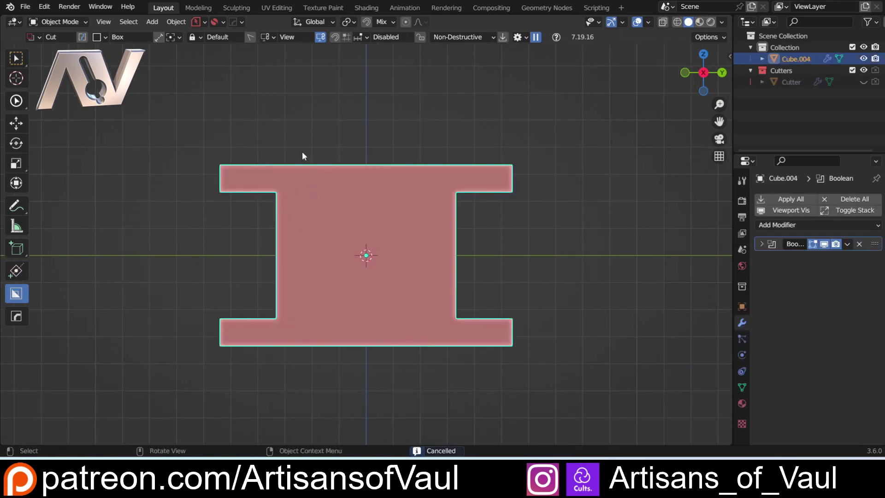
mouse_move(301, 152)
left_mouse_down()
mouse_move(315, 294)
mouse_move(304, 382)
left_mouse_up()
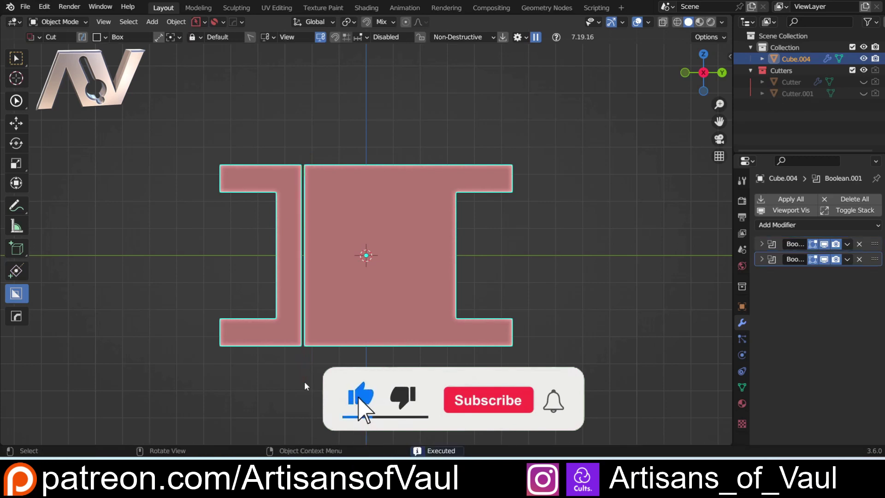
scroll(262, 161, "up", 2)
middle_click_drag(247, 165, 227, 186, "shift")
middle_click_drag(219, 233, 235, 230, "shift")
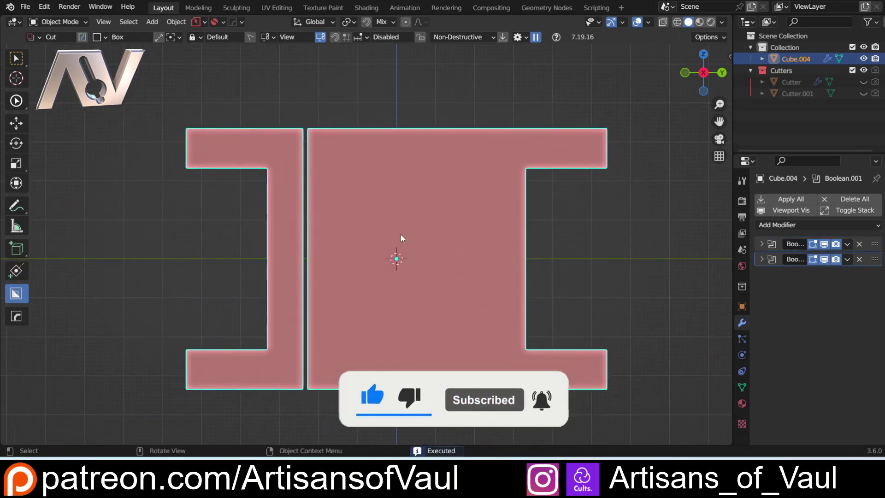
scroll(400, 237, "down", 1)
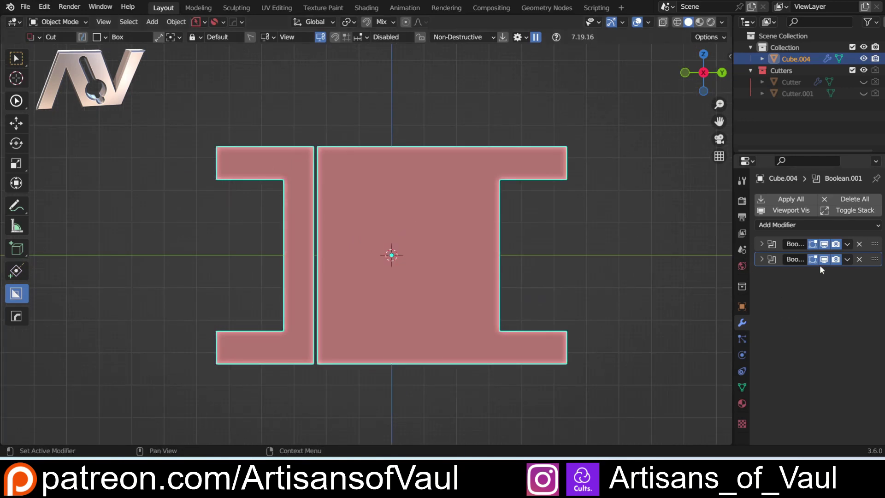
Add a Hard Ops bevel to the block with 16 segments and a width of about 0.40
key("q")
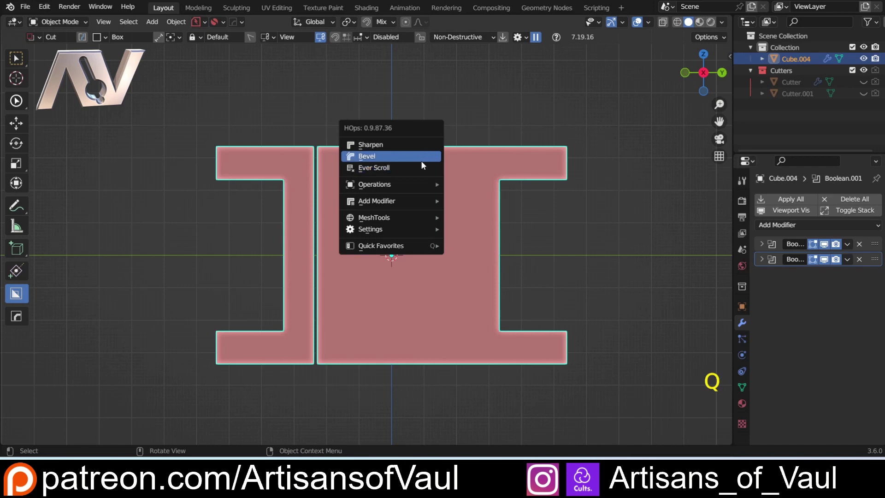
left_click(421, 160)
scroll(423, 162, "down", 1)
middle_click_drag(424, 162, 407, 190)
scroll(384, 196, "up", 5)
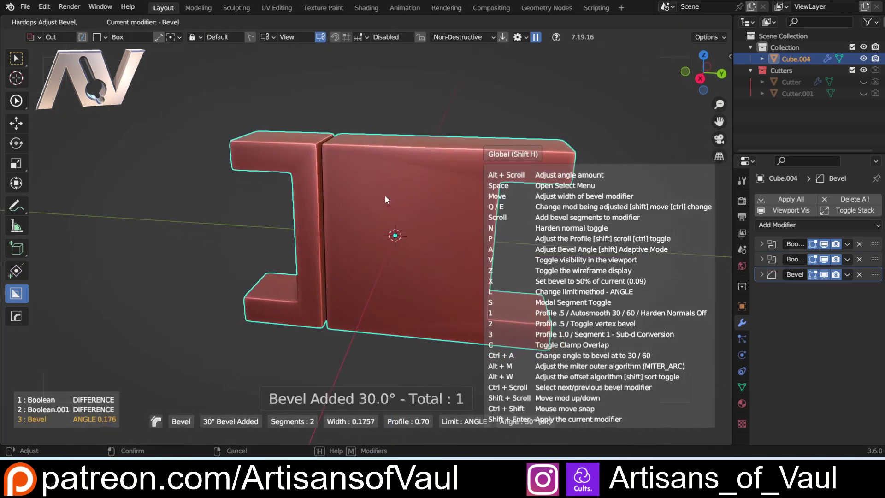
scroll(381, 201, "up", 4)
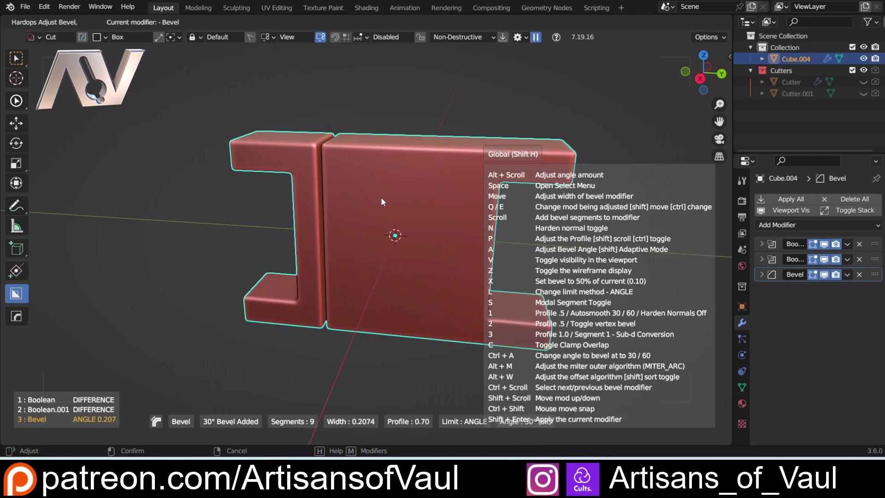
scroll(381, 198, "up", 5)
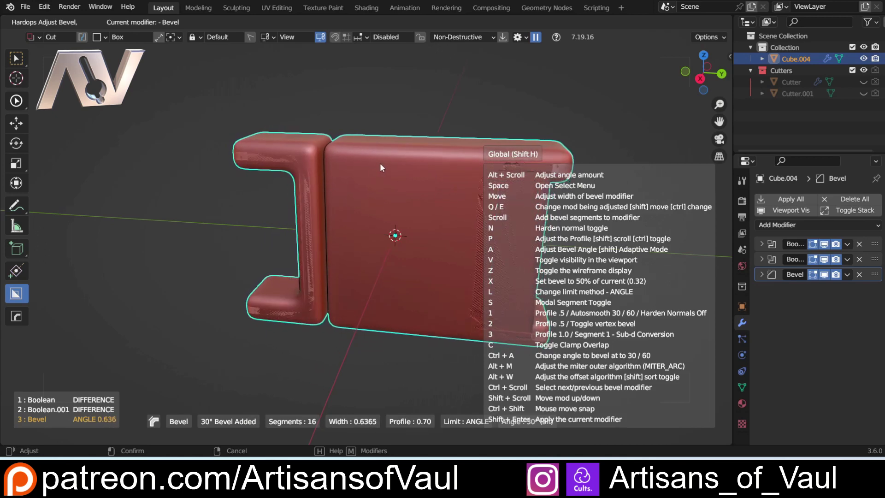
left_click(415, 163)
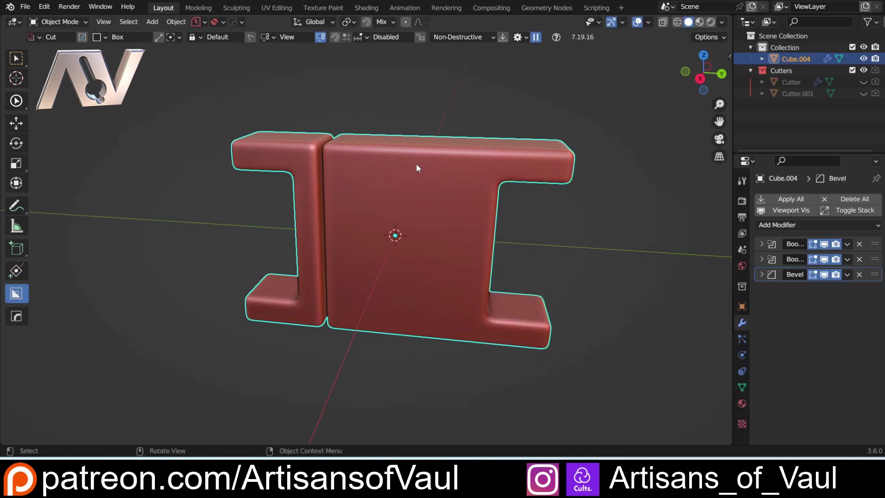
scroll(417, 162, "down", 3)
mouse_move(429, 161)
middle_mouse_down()
mouse_move(477, 133)
mouse_move(444, 154)
middle_mouse_up()
scroll(375, 198, "up", 2)
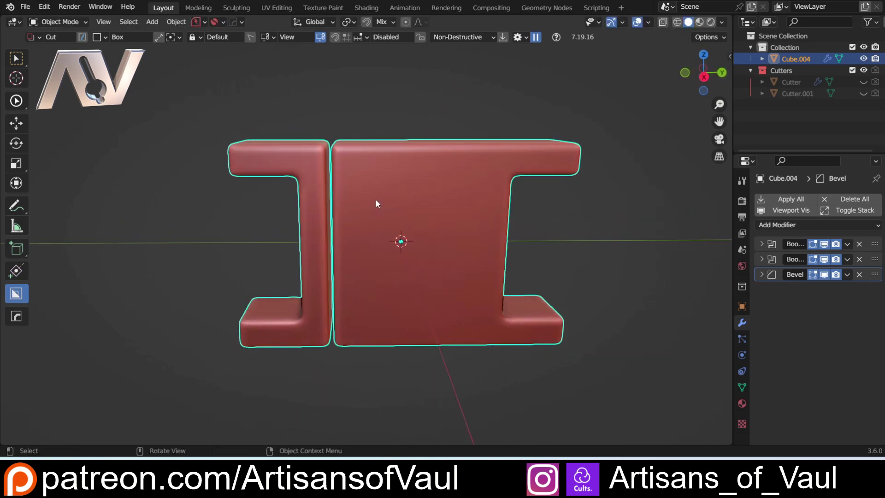
Recall the side notch cutter with Hard Ops Ever Scroll, move it about 0.18 outward along -Y and hide it again
left_click(702, 79)
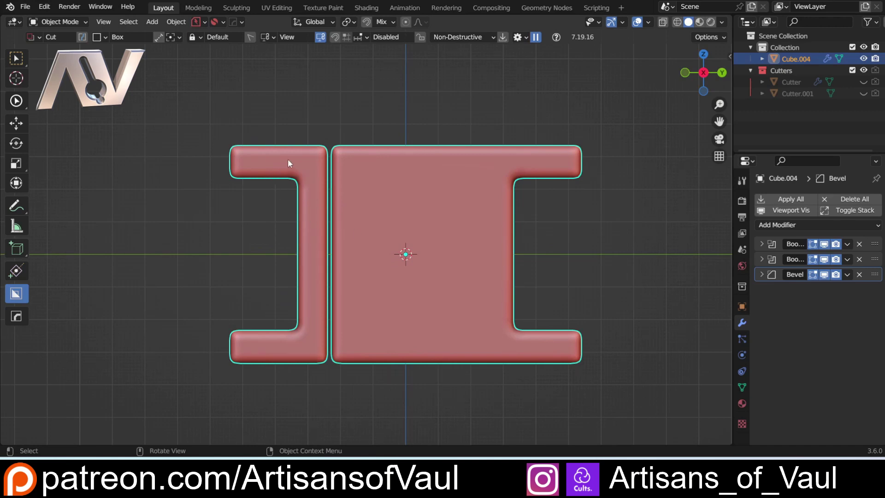
key("q")
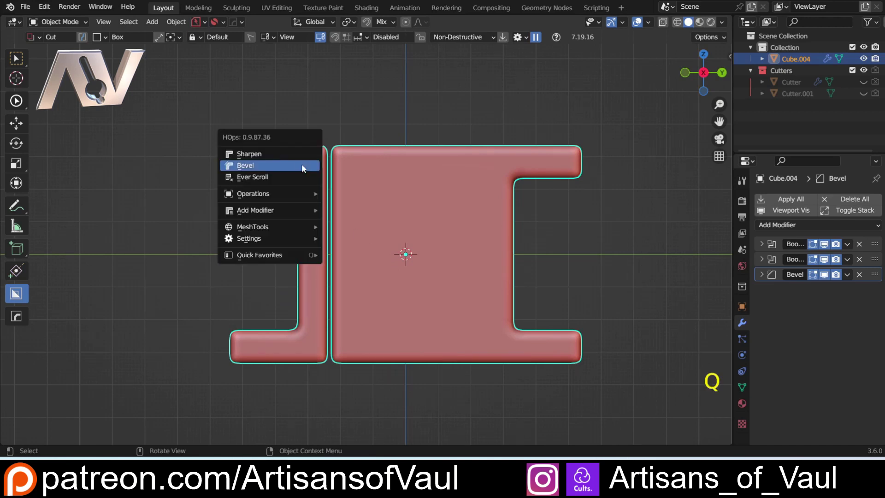
left_click(298, 174)
scroll(297, 175, "up", 1)
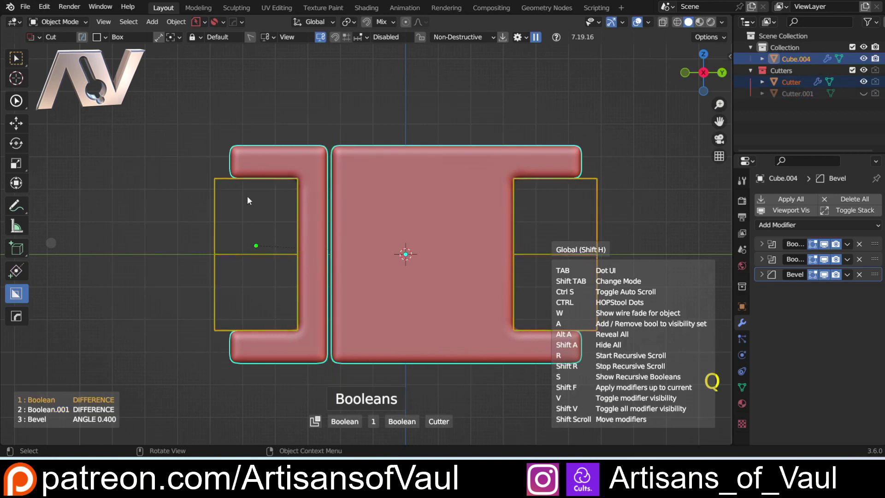
left_click(249, 197)
key("g")
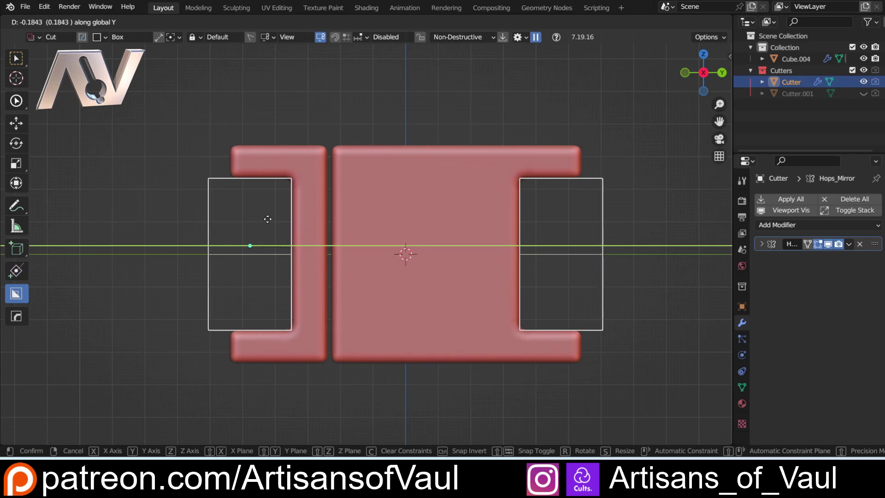
left_click(266, 217)
key("h")
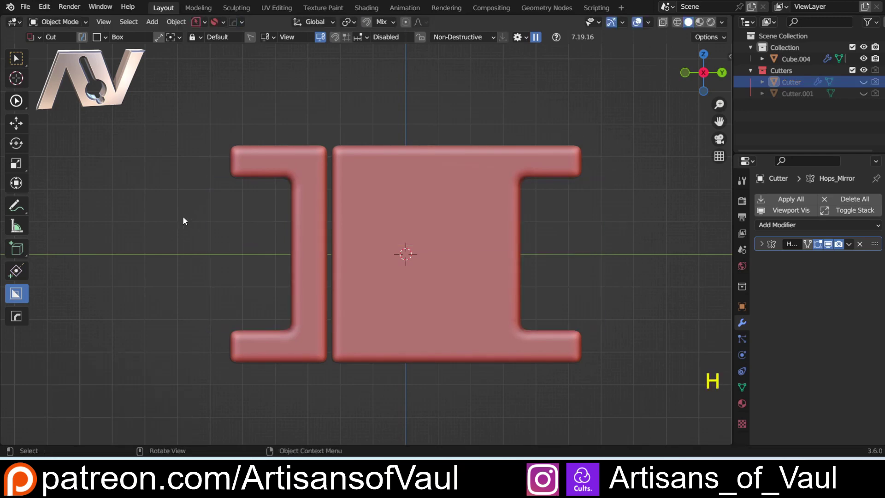
middle_click_drag(183, 221, 309, 260)
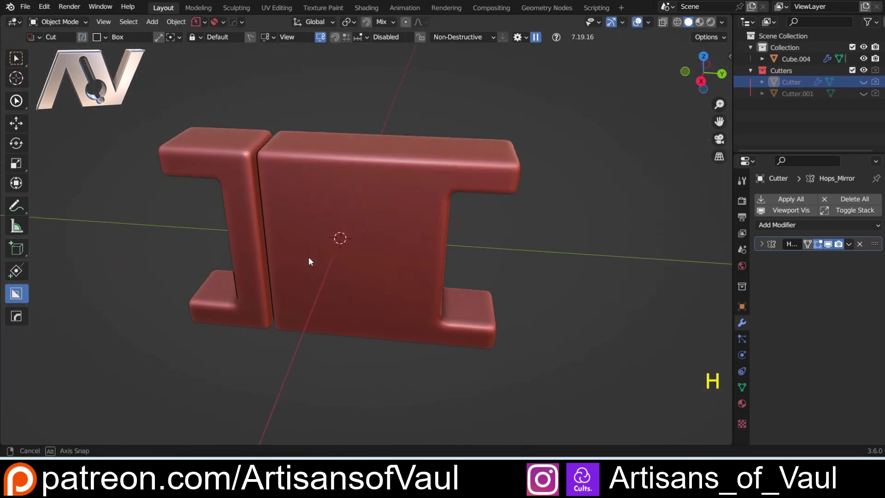
Reselect the block and adjust its Hard Ops bevel to a width of about 0.35
left_click(336, 176)
key("q")
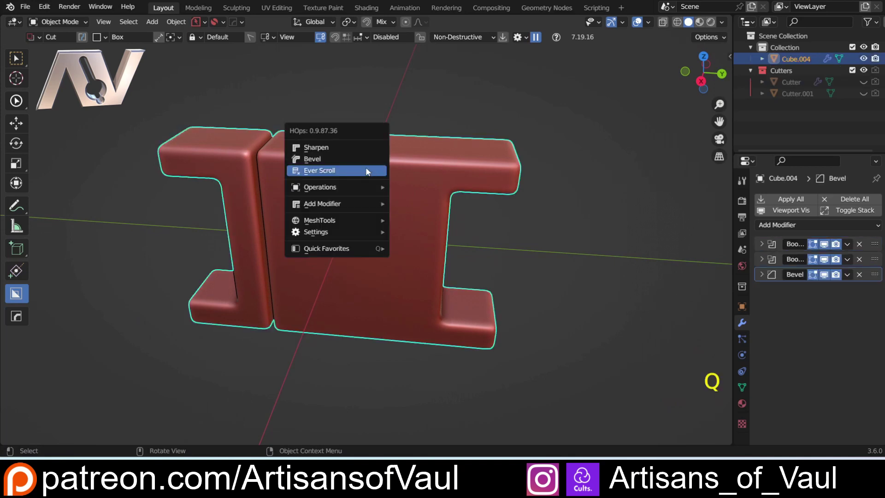
left_click(361, 159)
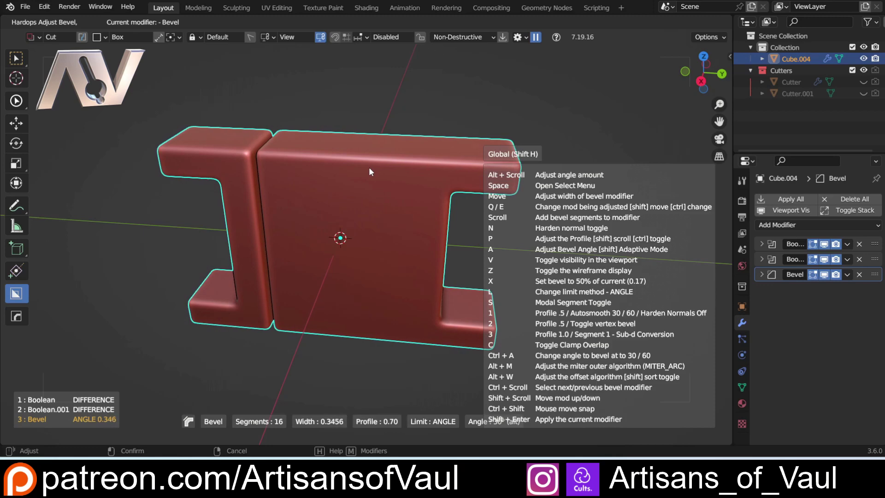
left_click(369, 169)
Check the block's two booleans in the HOps Helper modifier list by switching each one's viewport visibility off and back on
left_click(700, 81)
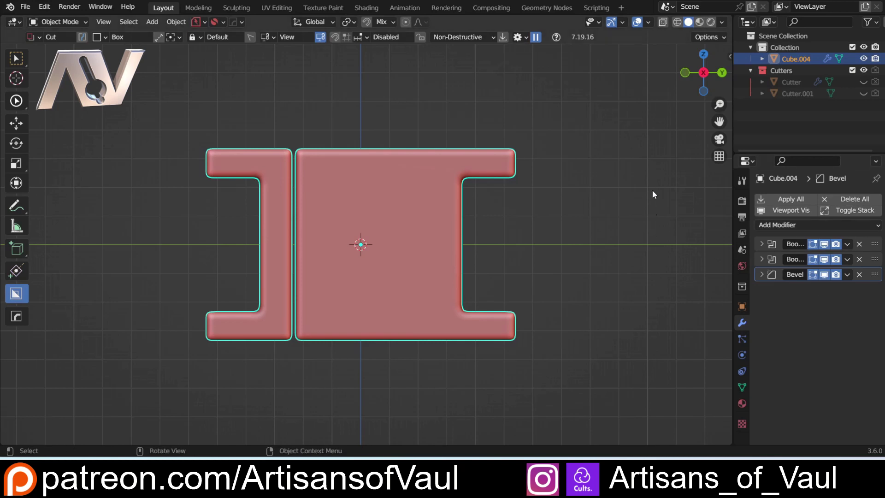
key("ctrl+grave")
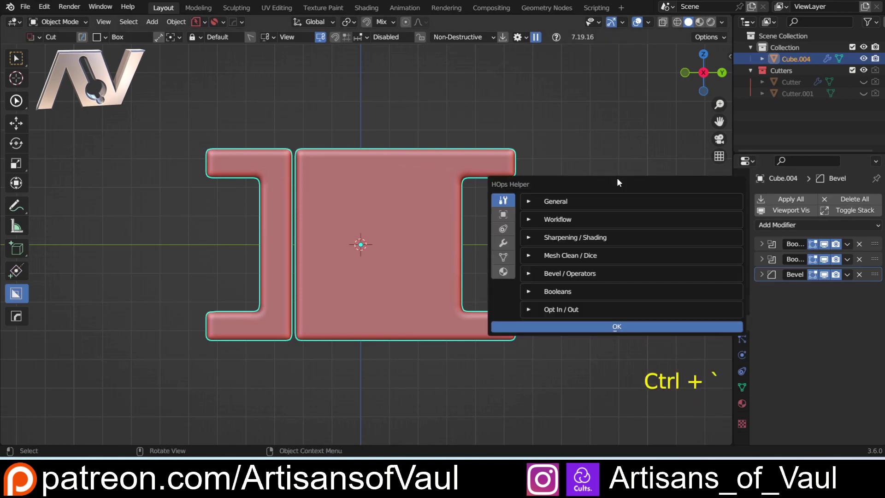
left_click(503, 242)
left_click_drag(587, 183, 533, 107)
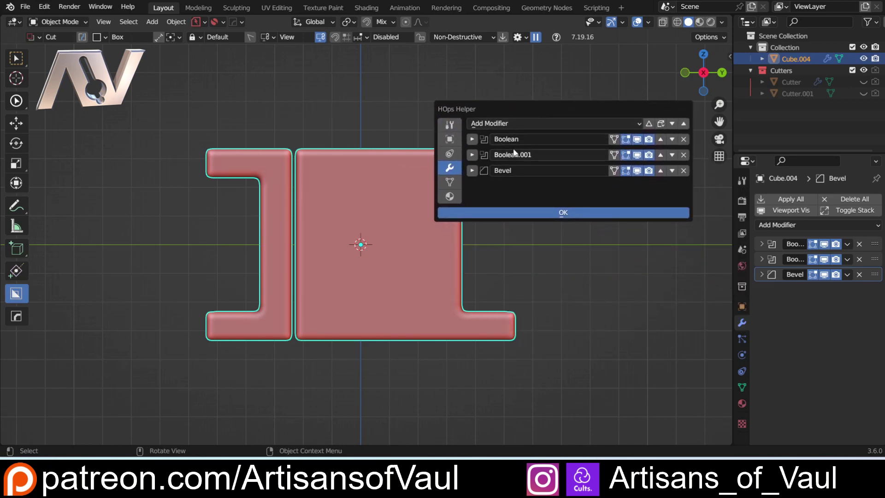
left_click_drag(584, 115, 630, 95)
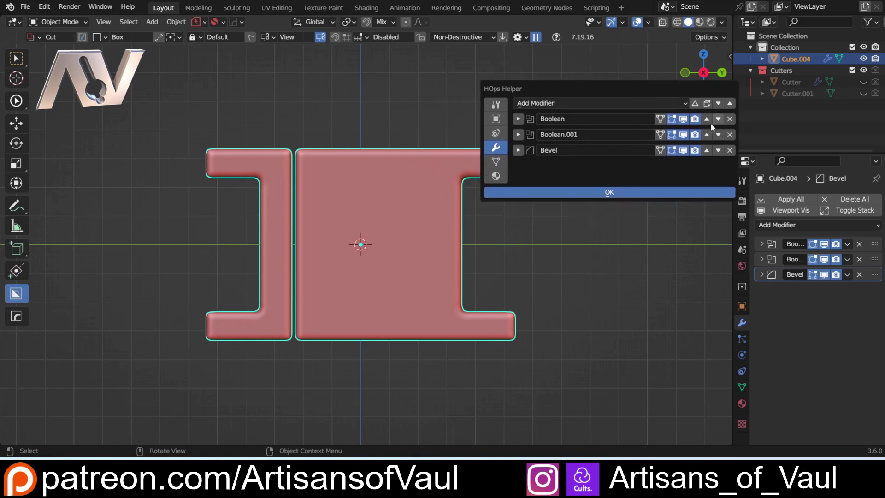
left_click(684, 119)
left_click(683, 119)
left_click(684, 134)
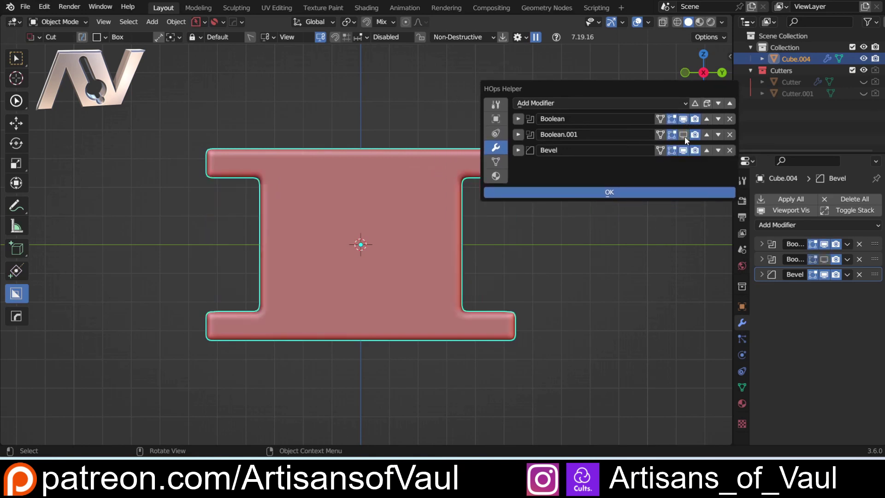
left_click(683, 135)
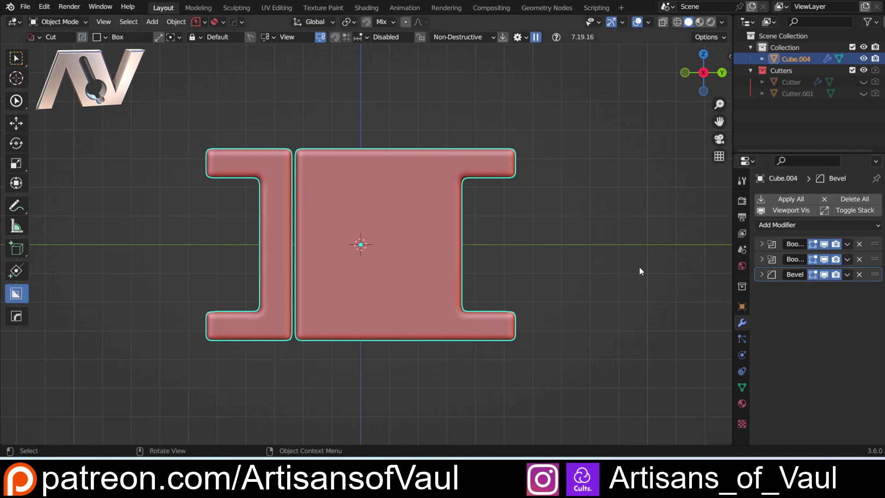
Switch BoxCutter to the Ngon shape and cut a trapezoidal notch into the block's upper edge
key("d")
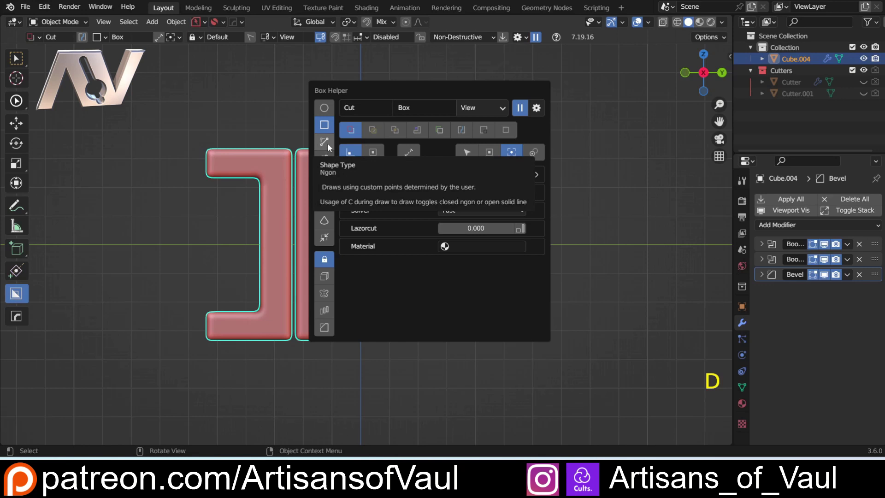
left_click(325, 145)
middle_click_drag(325, 149, 255, 143, "shift")
left_click(263, 162)
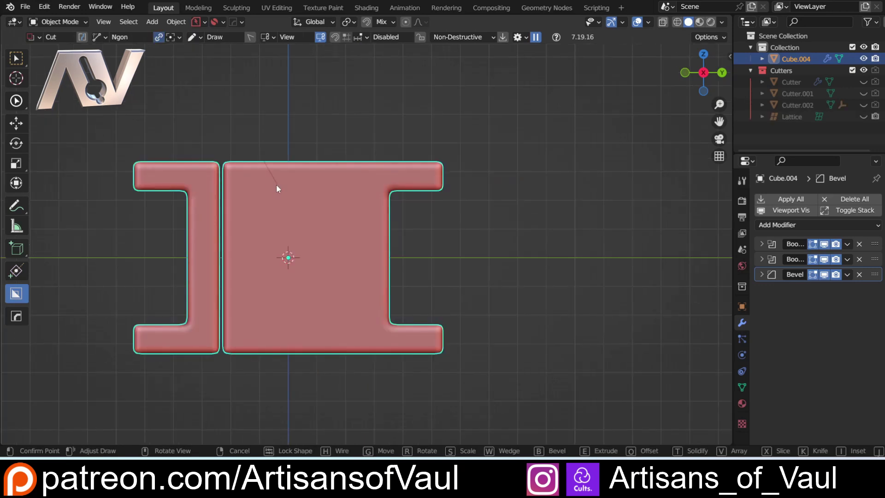
left_click(278, 188)
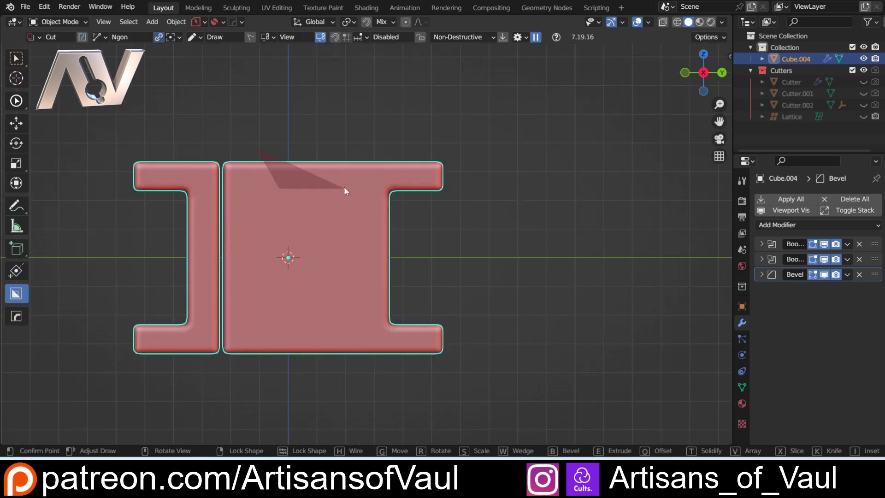
left_click(343, 186)
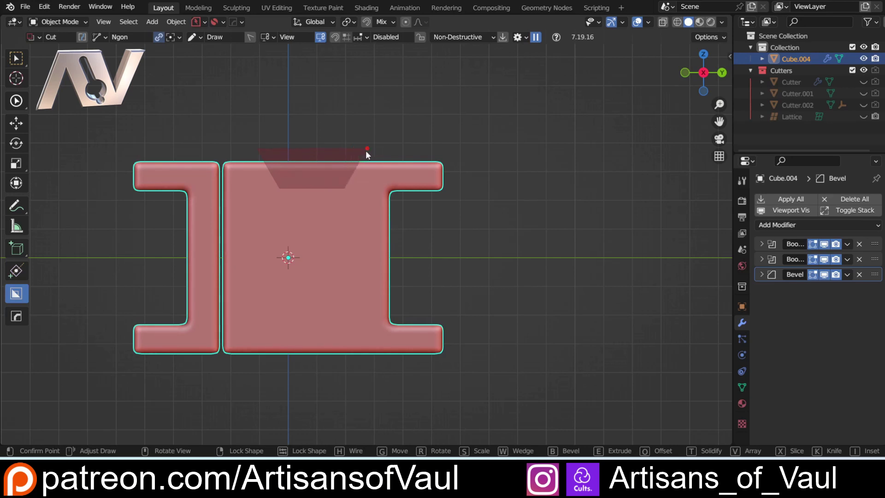
left_click(364, 151)
middle_click_drag(364, 150, 337, 152)
left_click(403, 185)
Mirror the trapezoidal cutter across the block along Z with the Hard Ops mirror gizmo
left_click(280, 189, "shift")
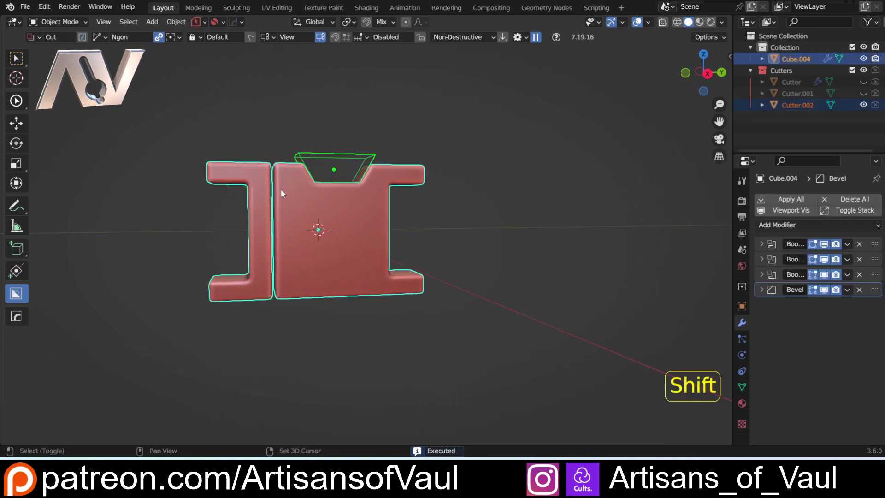
key("alt+x")
left_click(321, 148)
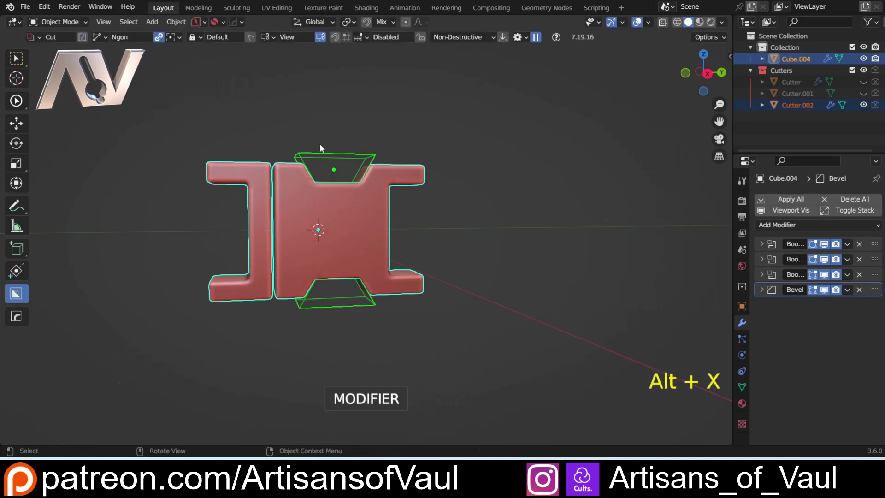
left_click(430, 130)
middle_click_drag(429, 129, 314, 194)
scroll(311, 238, "up", 3)
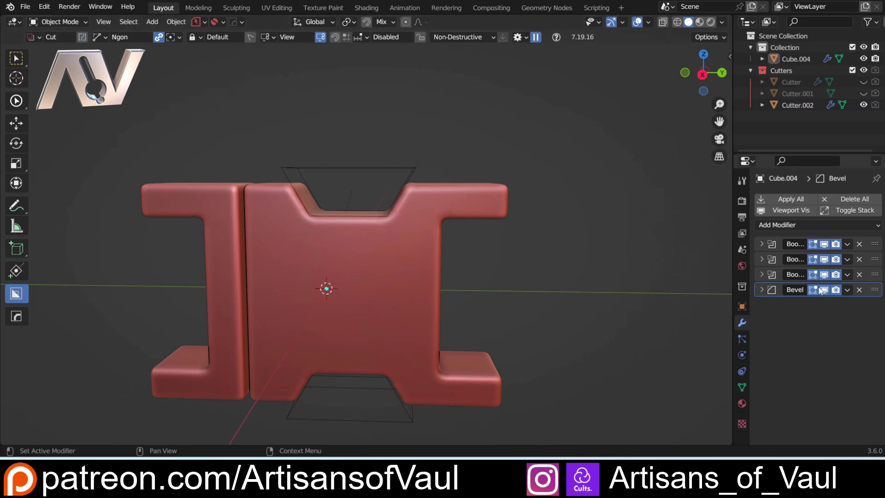
Toggle the trapezoidal notch's boolean off and on, and try it after the bevel in the modifier stack before restoring the order
left_click(824, 275)
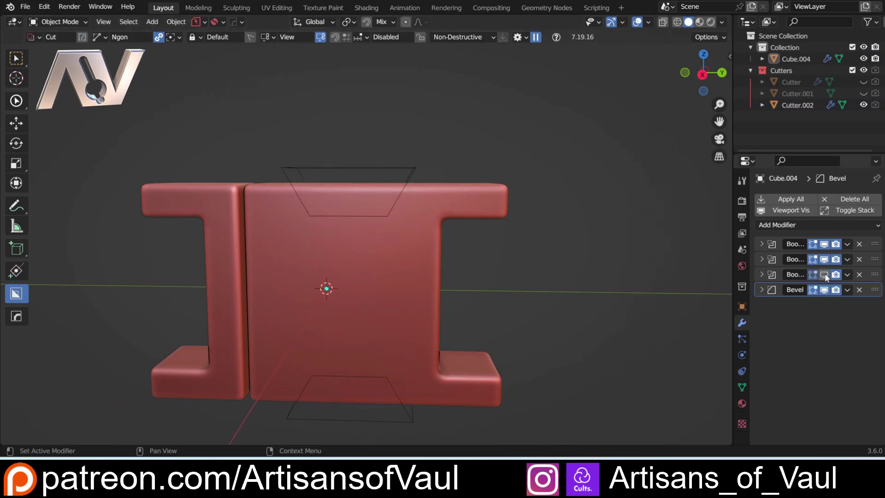
left_click(824, 274)
left_click_drag(876, 277, 864, 310)
scroll(183, 156, "up", 2)
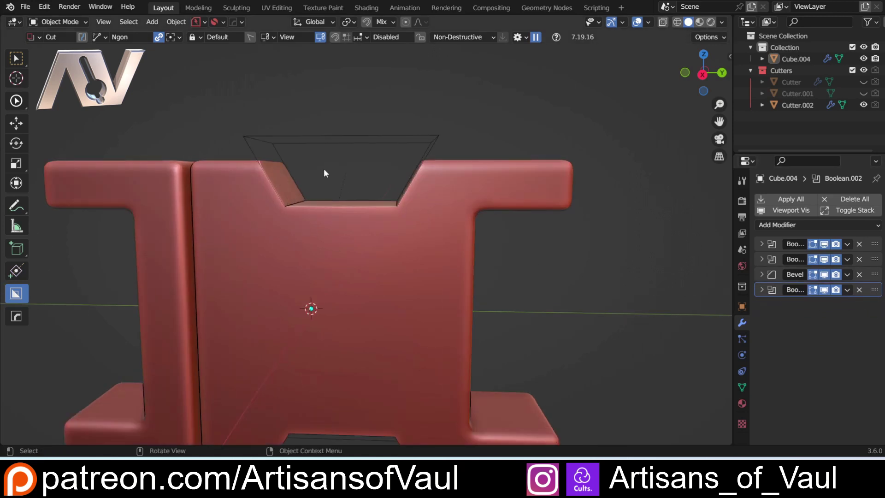
left_click_drag(875, 290, 876, 275)
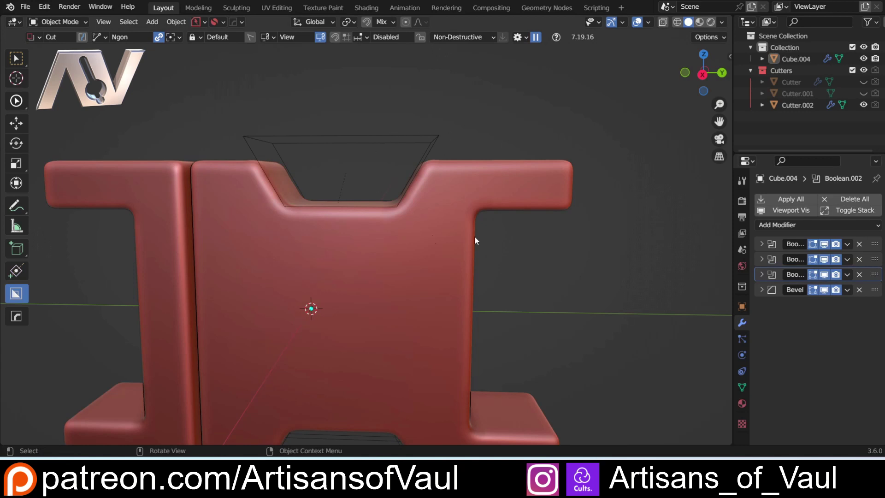
Select the trapezoidal notch cutter and hide it
left_click(377, 134)
key("h")
scroll(371, 150, "down", 4)
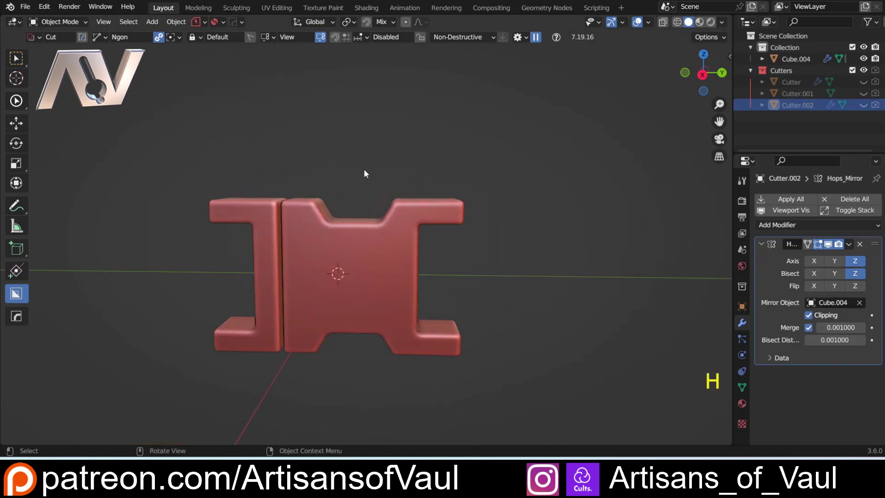
Bring back the trapezoidal notch cutter from the block's booleans with Hard Ops Ever Scroll
left_click(701, 75)
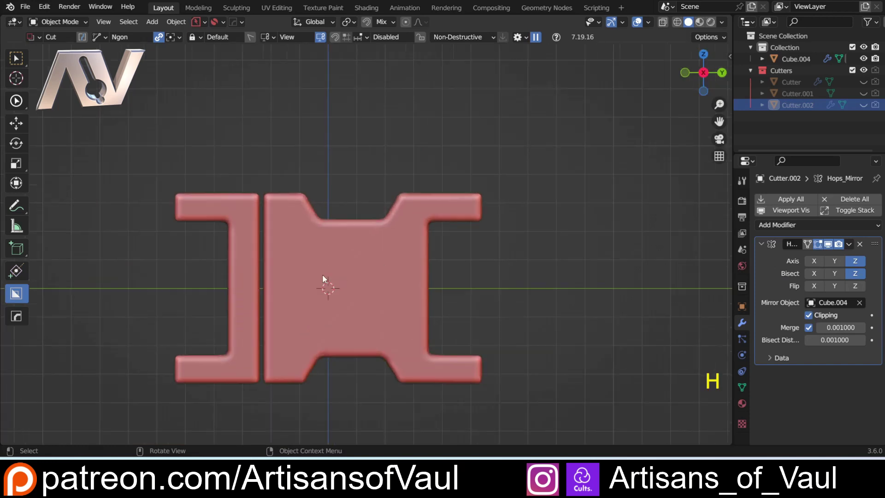
scroll(322, 275, "up", 2)
left_click(322, 275)
key("q")
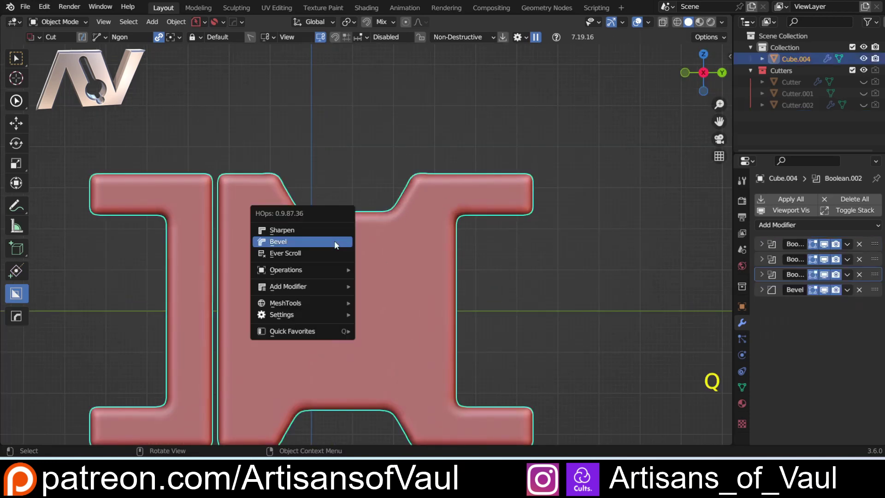
left_click(328, 253)
left_click(323, 150)
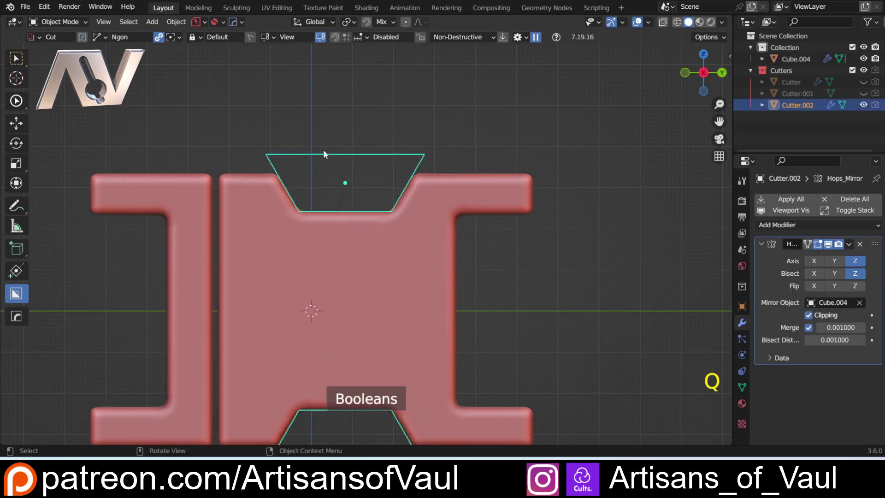
Move the trapezoidal notch cutter about 0.2 down along global Z to deepen the mirrored notches, and hide it again
key("g")
key("z")
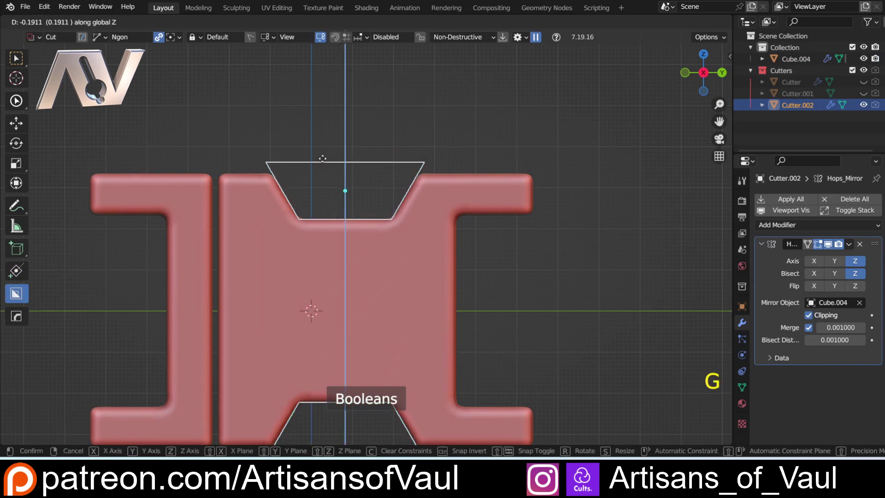
left_click(320, 159)
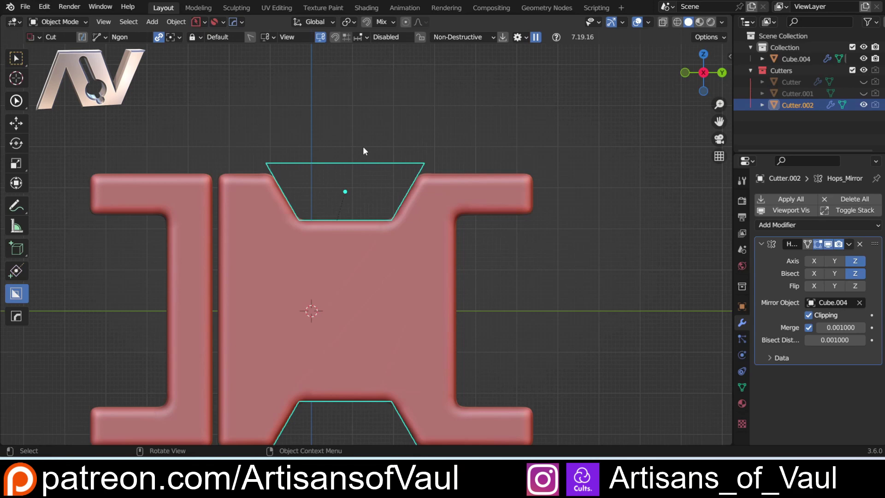
scroll(479, 143, "down", 2)
key("h")
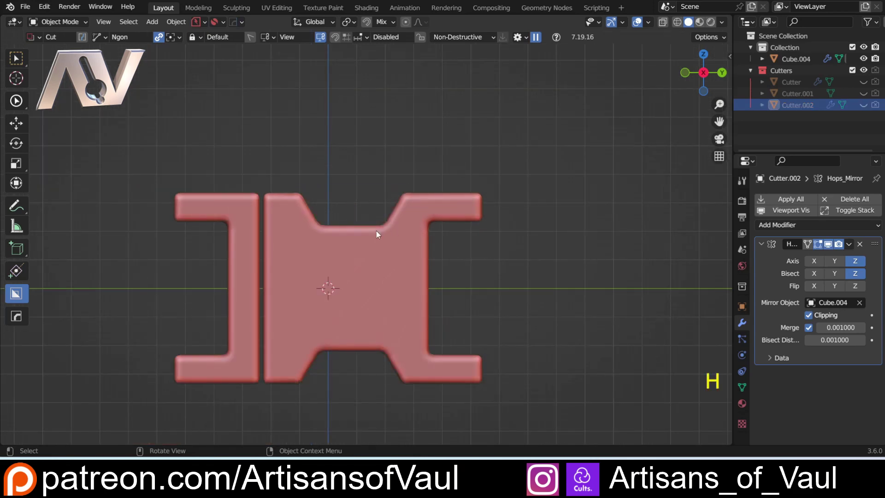
scroll(376, 230, "up", 2)
middle_click_drag(376, 230, 356, 172, "shift")
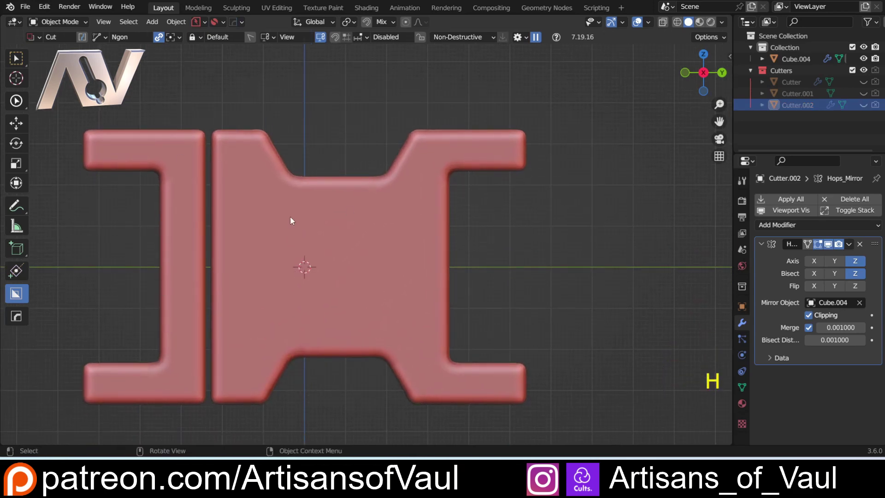
middle_click_drag(290, 220, 222, 202)
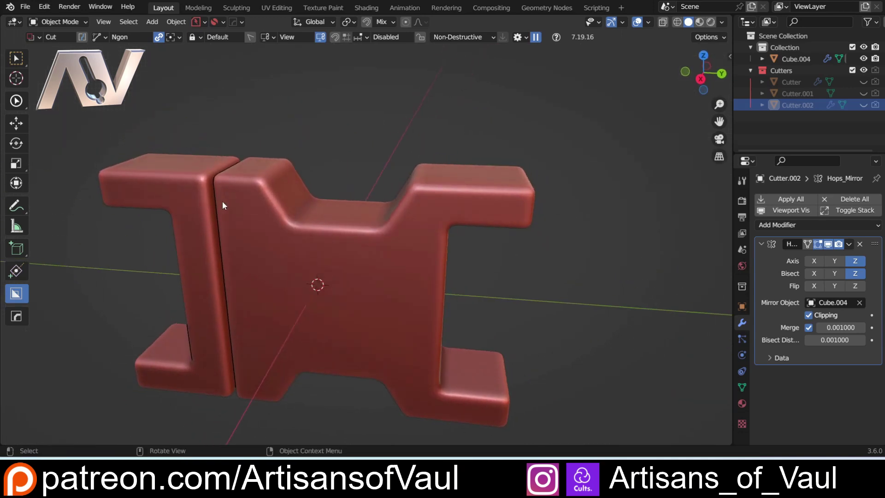
middle_click_drag(259, 287, 165, 195)
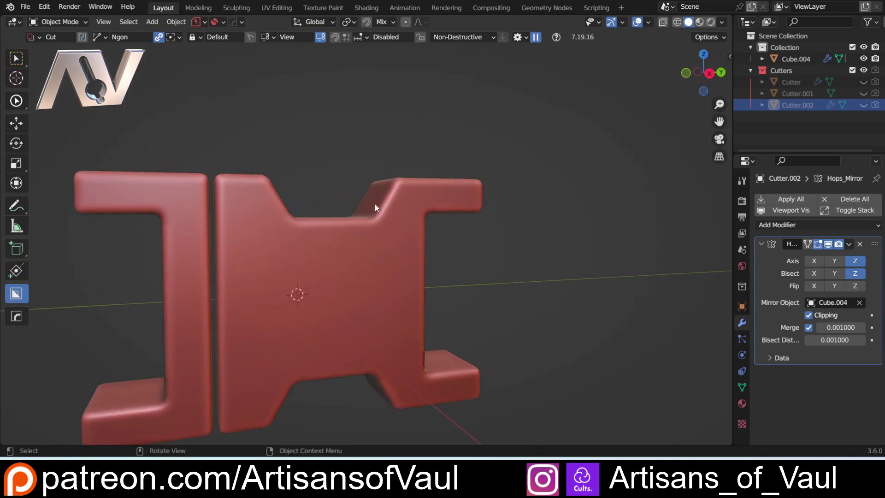
middle_click_drag(374, 203, 557, 138)
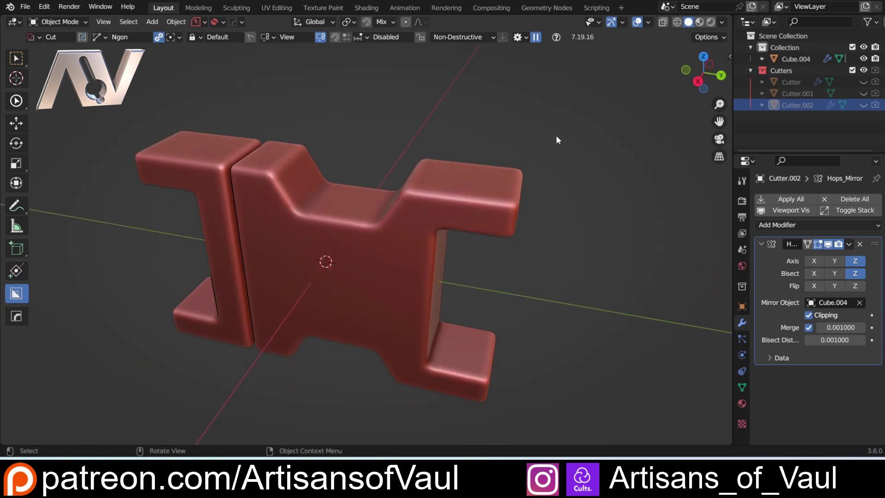
Set BoxCutter to the Box shape in Join mode, facing the block straight along the X axis
left_click(697, 81)
scroll(251, 182, "up", 1)
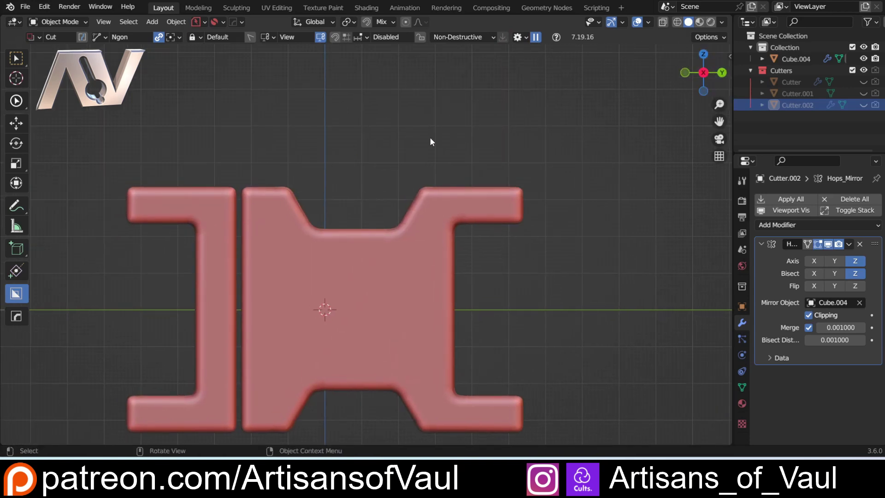
key("d")
left_click(424, 121)
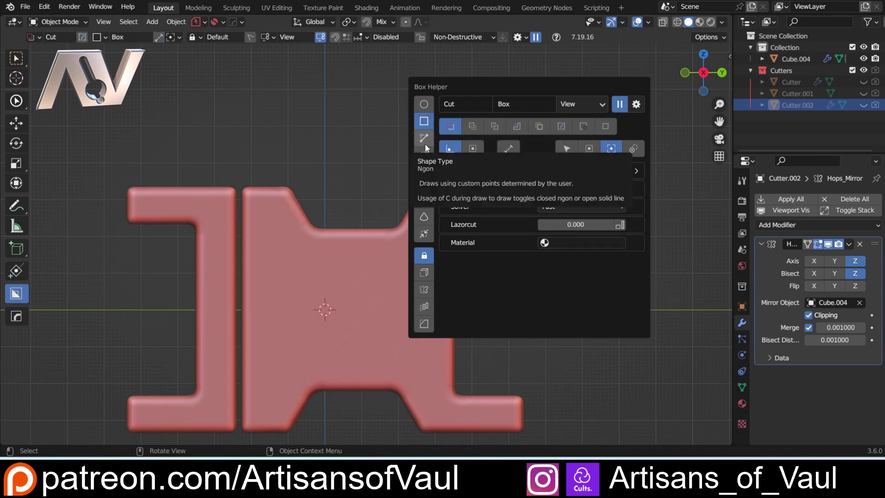
left_click(539, 126)
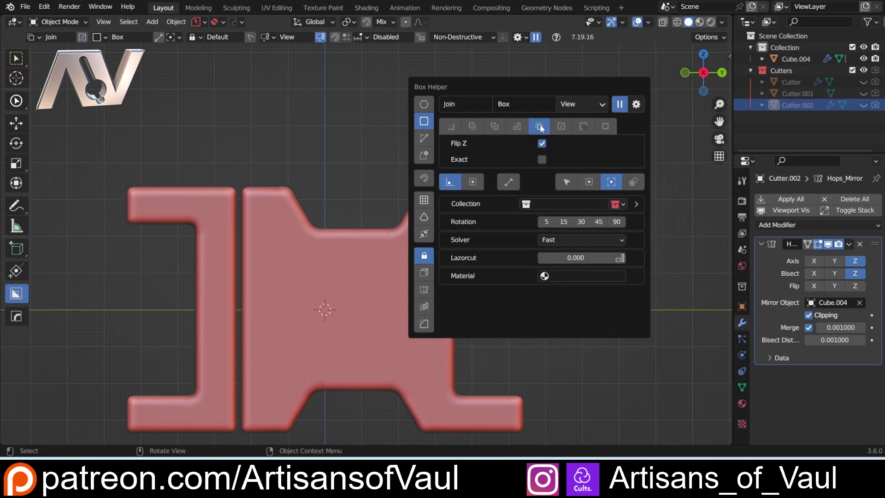
key("Escape")
Select the block and draw a Join box across the upper part of its front face, starting its extrusion
left_click(288, 203)
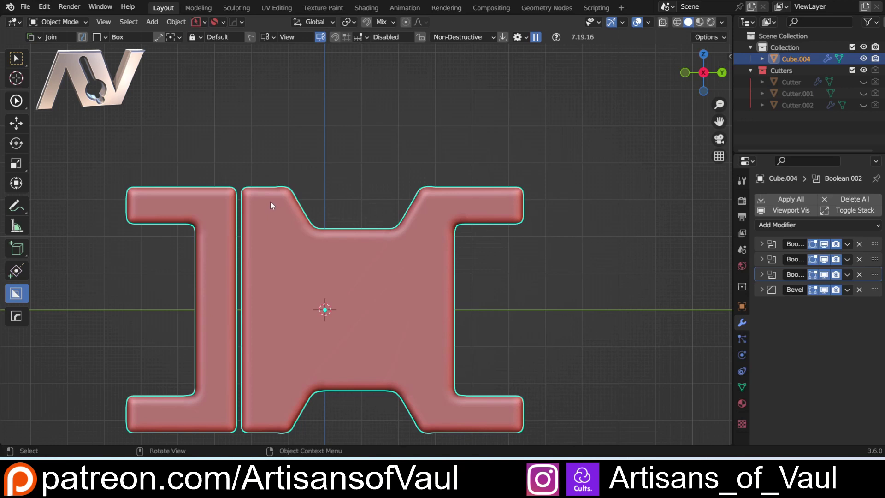
mouse_move(274, 202)
left_mouse_down()
mouse_move(437, 247)
mouse_move(435, 261)
left_mouse_up()
mouse_move(436, 261)
middle_mouse_down()
mouse_move(360, 313)
mouse_move(435, 237)
mouse_move(358, 301)
middle_mouse_up()
middle_click_drag(388, 273, 332, 278)
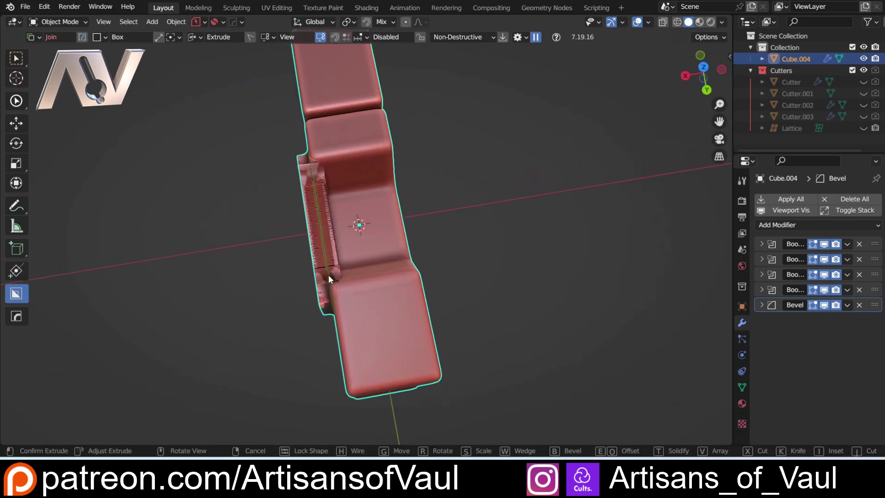